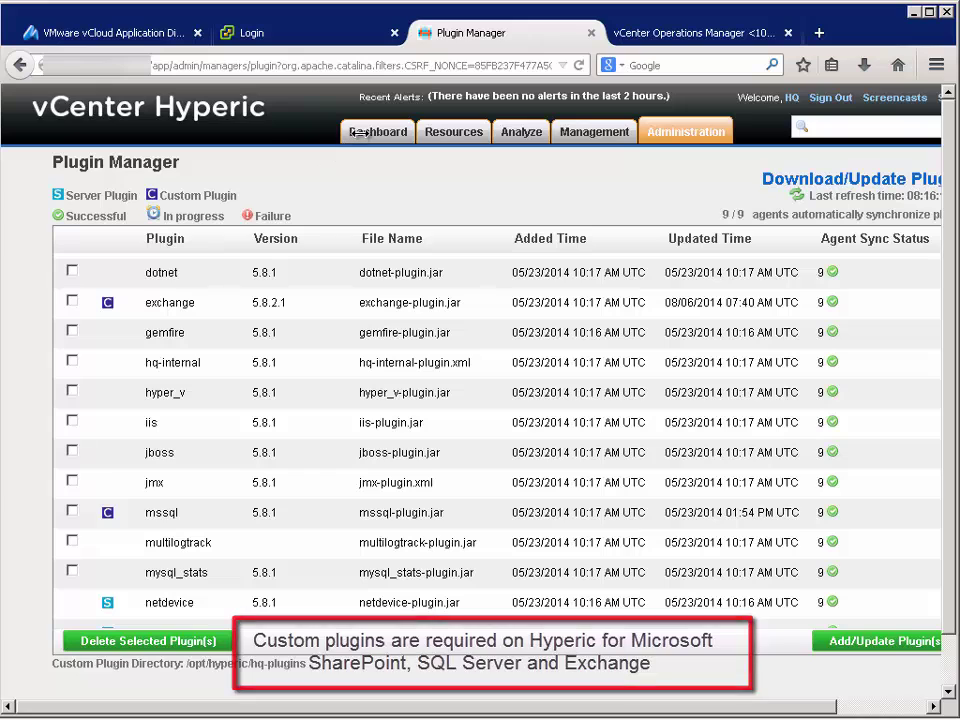
- Open the Hyperic dashboard, browse all platform resources and review the availability and memory charts of the listed platforms
{"action": "left_click", "coordinate": [376, 133]}
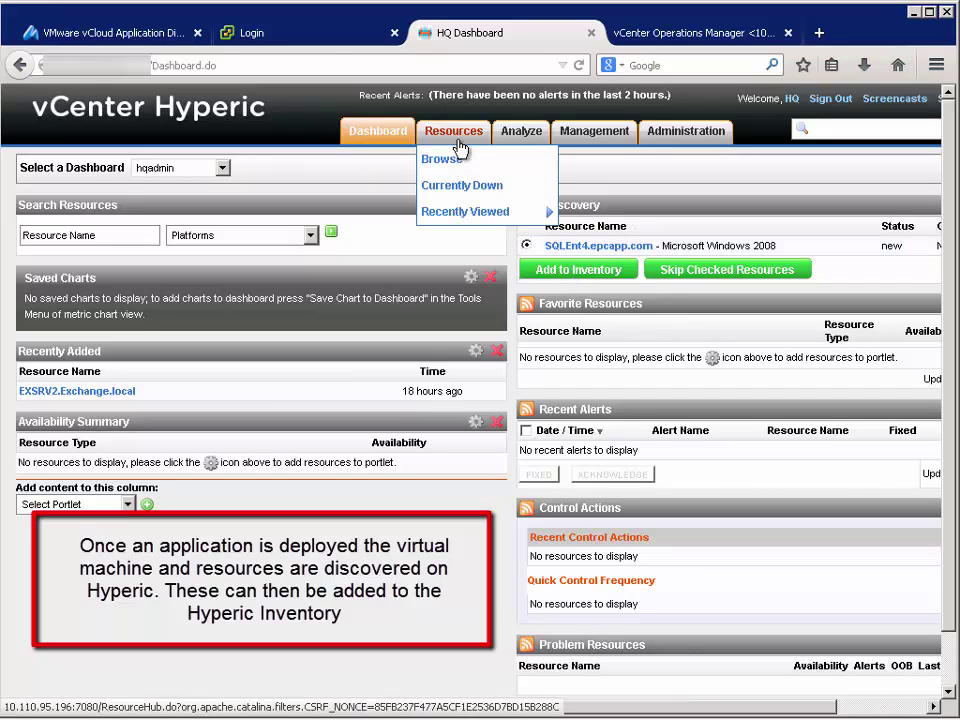
{"action": "left_click", "coordinate": [452, 156]}
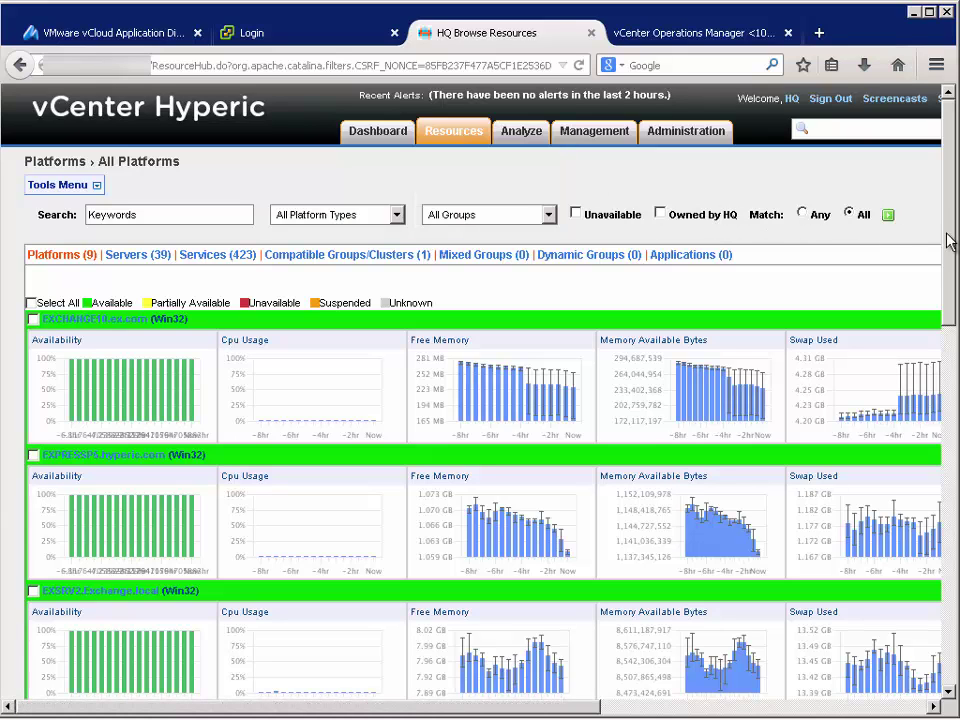
{"action": "left_click_drag", "start_coordinate": [947, 236], "coordinate": [950, 276]}
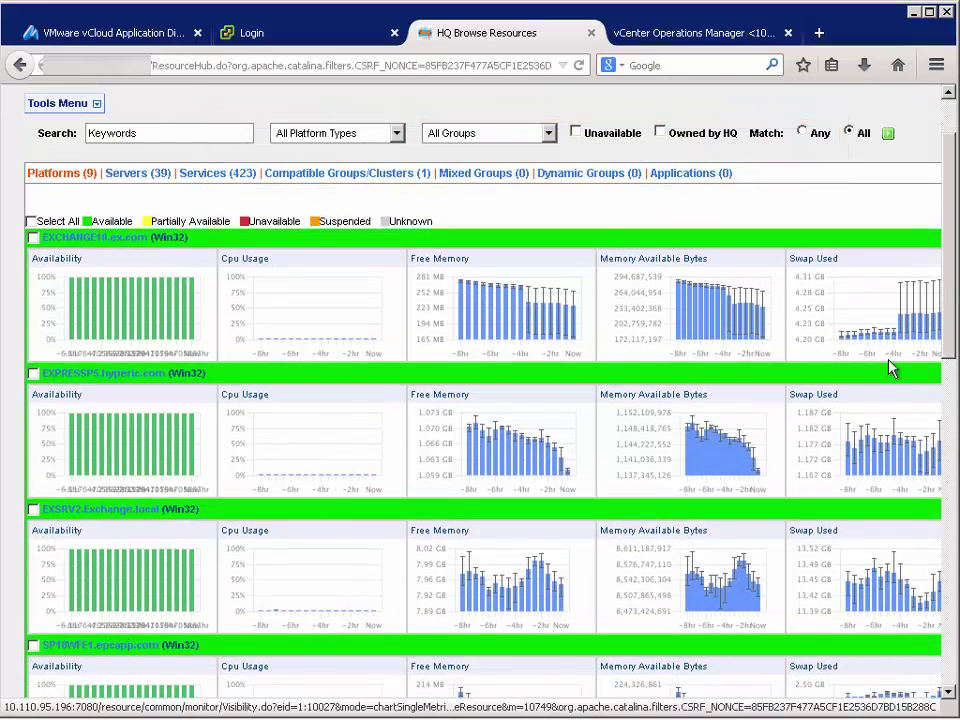
{"action": "left_click_drag", "start_coordinate": [950, 338], "coordinate": [949, 378]}
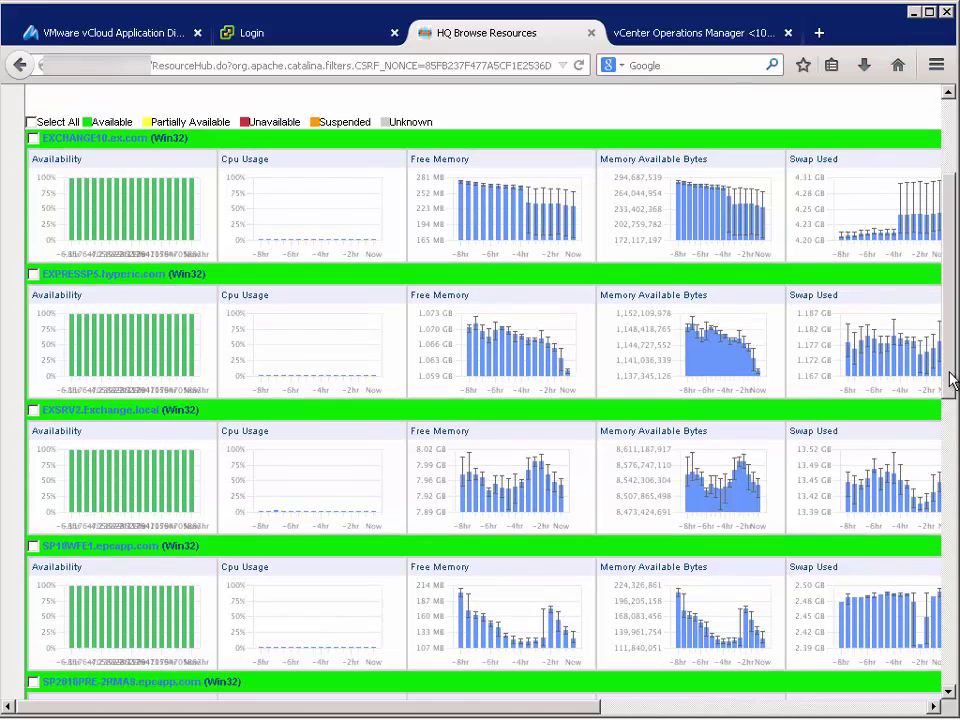
- Open the SharePoint 2010 server deployed on the SP10WFE1.epcapp.com platform and examine its metric data
{"action": "left_click", "coordinate": [80, 542]}
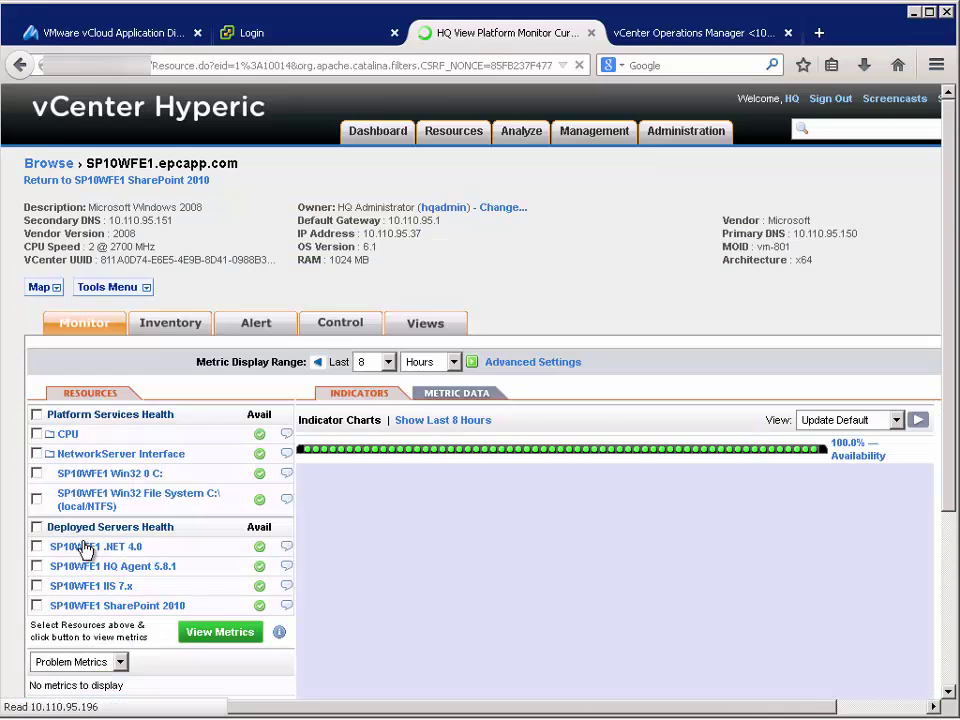
{"action": "left_click", "coordinate": [143, 604]}
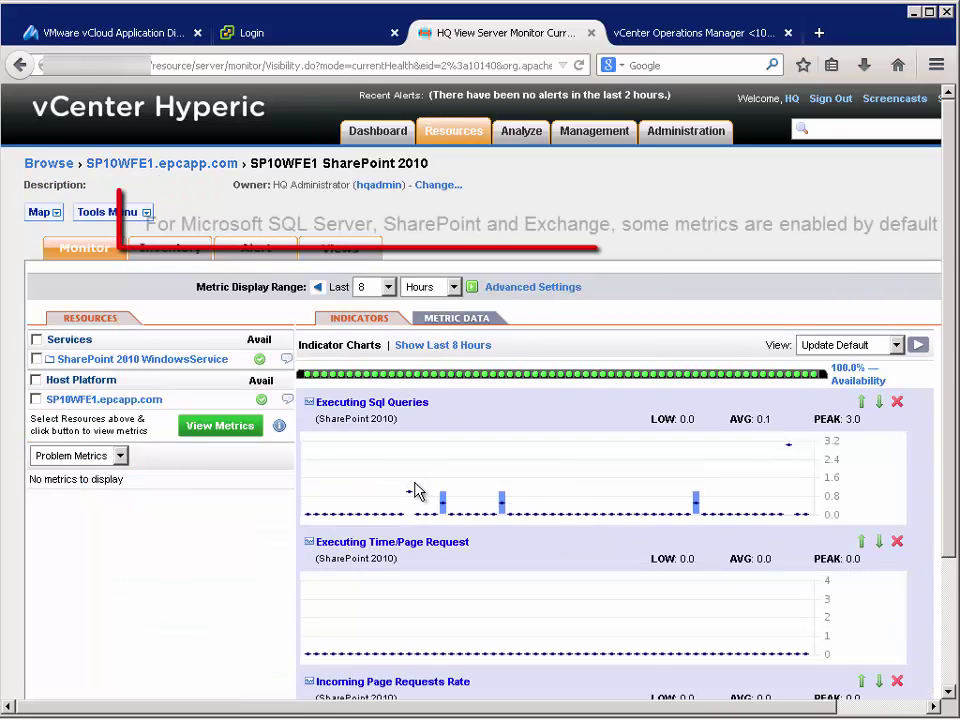
{"action": "left_click", "coordinate": [461, 320]}
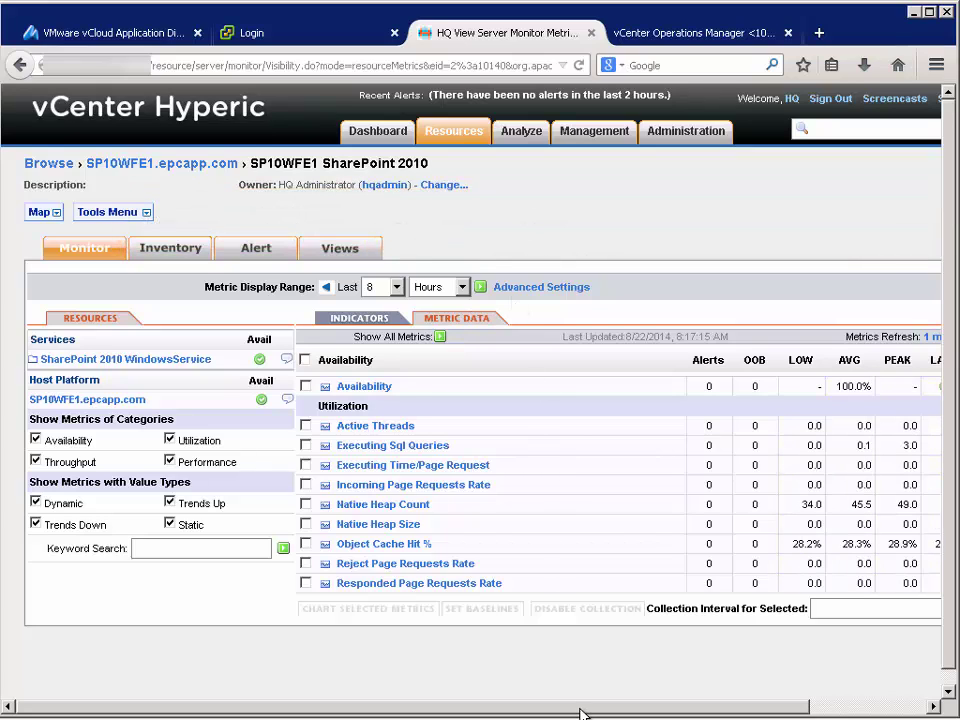
{"action": "left_click_drag", "start_coordinate": [583, 713], "coordinate": [548, 700]}
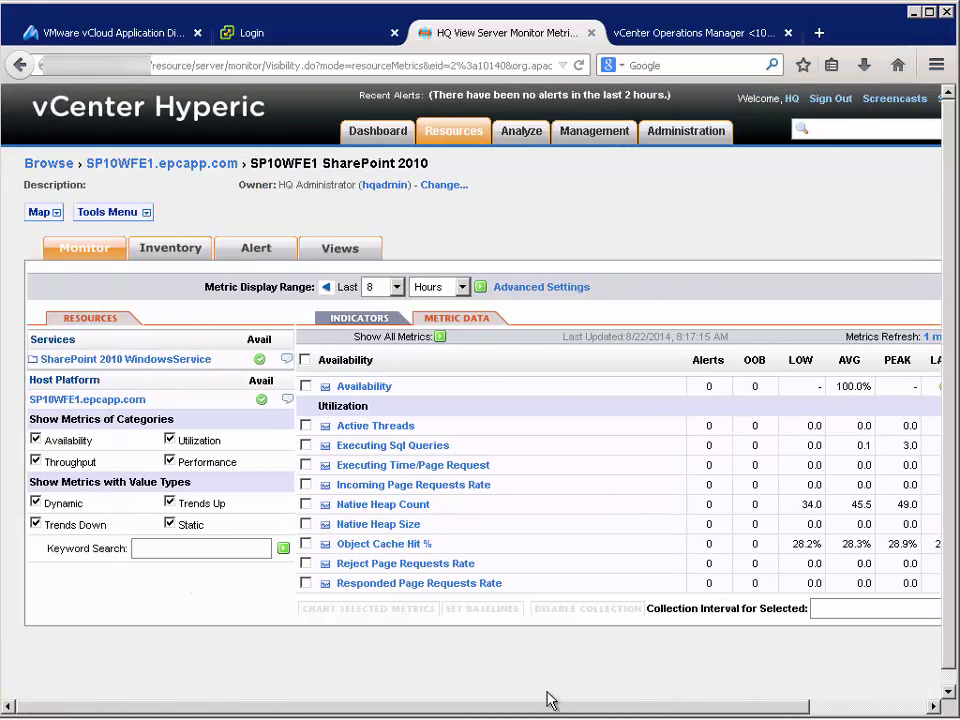
- Open the metric template of Exchange 2013 Database Instance from the administration area's monitoring defaults for editing
{"action": "left_click", "coordinate": [685, 137]}
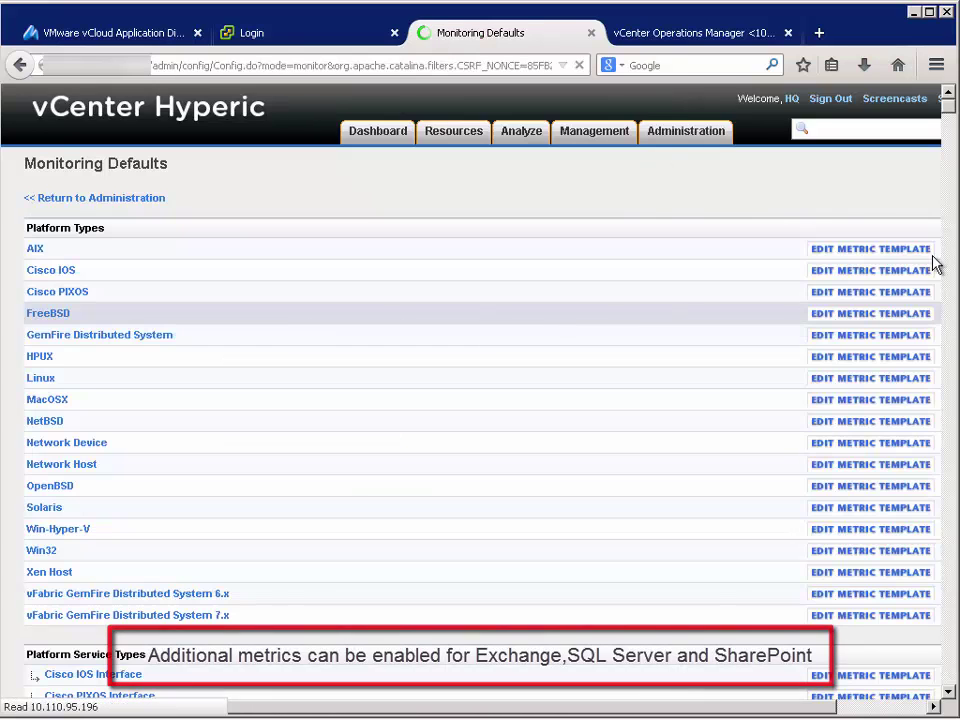
{"action": "scroll", "coordinate": [948, 108], "scroll_direction": "down", "scroll_amount": 15}
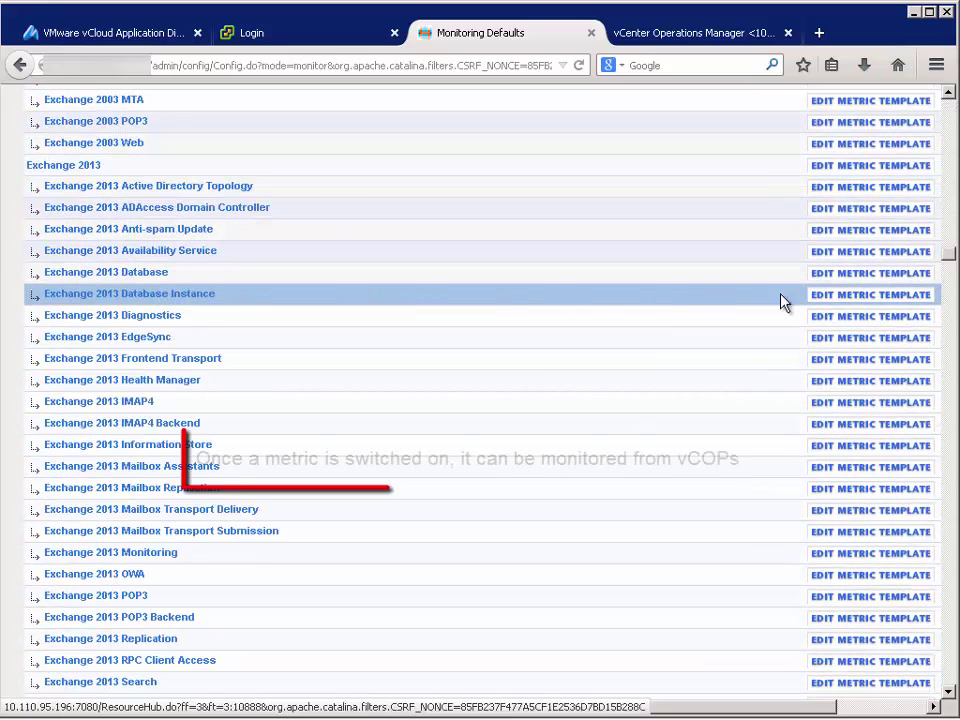
{"action": "left_click", "coordinate": [847, 298]}
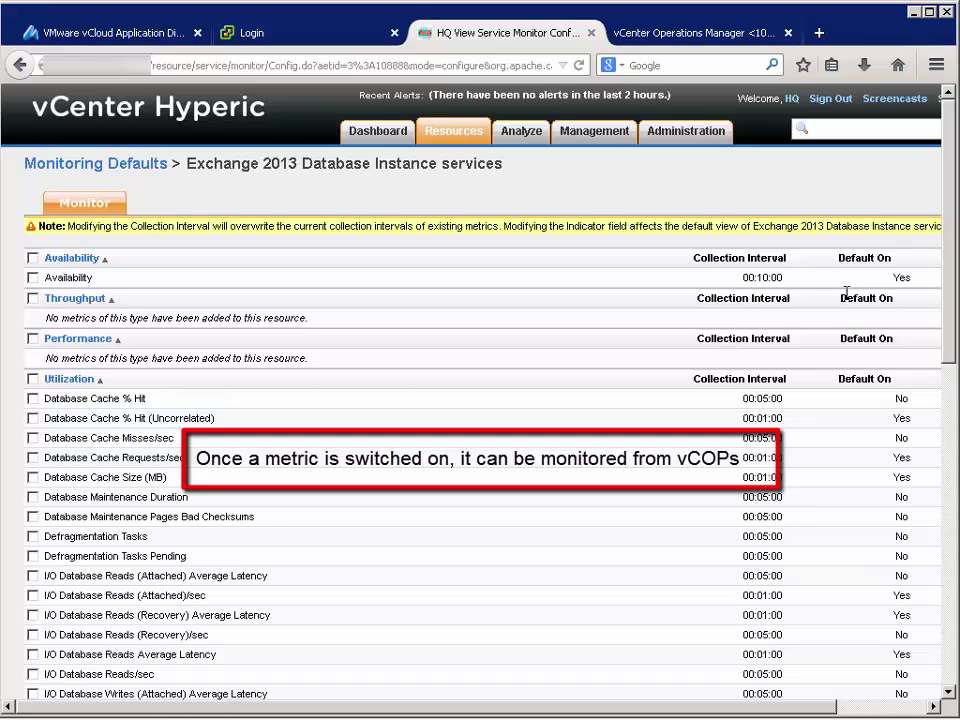
- Set the collection interval to 1 minute for Database Cache Misses/sec, I/O Database Reads (Attached) Average Latency and I/O Database Reads (Attached)/sec
{"action": "scroll", "coordinate": [273, 376], "scroll_direction": "down", "scroll_amount": 1}
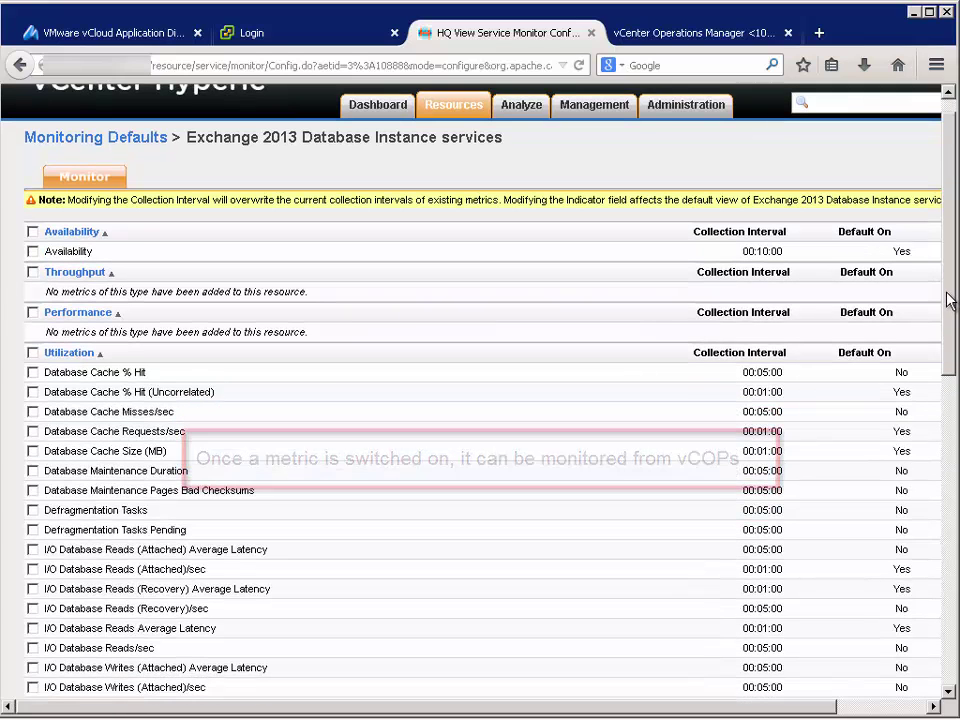
{"action": "left_click", "coordinate": [33, 408]}
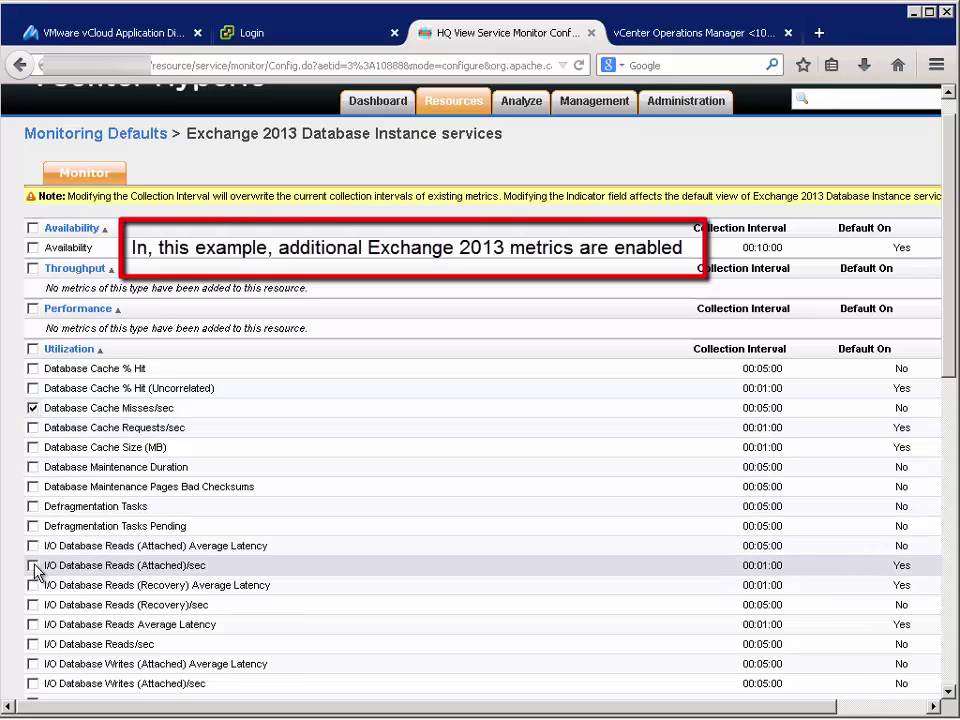
{"action": "left_click", "coordinate": [33, 545]}
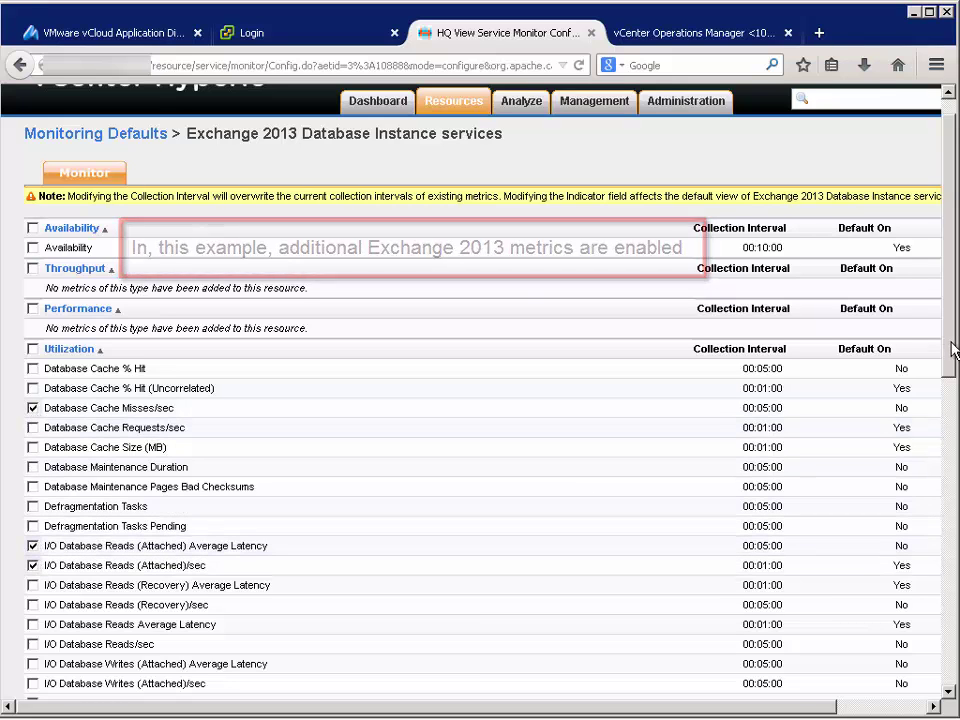
{"action": "scroll", "coordinate": [952, 367], "scroll_direction": "down", "scroll_amount": 1}
{"action": "left_click_drag", "start_coordinate": [952, 367], "coordinate": [951, 489]}
{"action": "left_click", "coordinate": [375, 666]}
{"action": "type", "text": "1"}
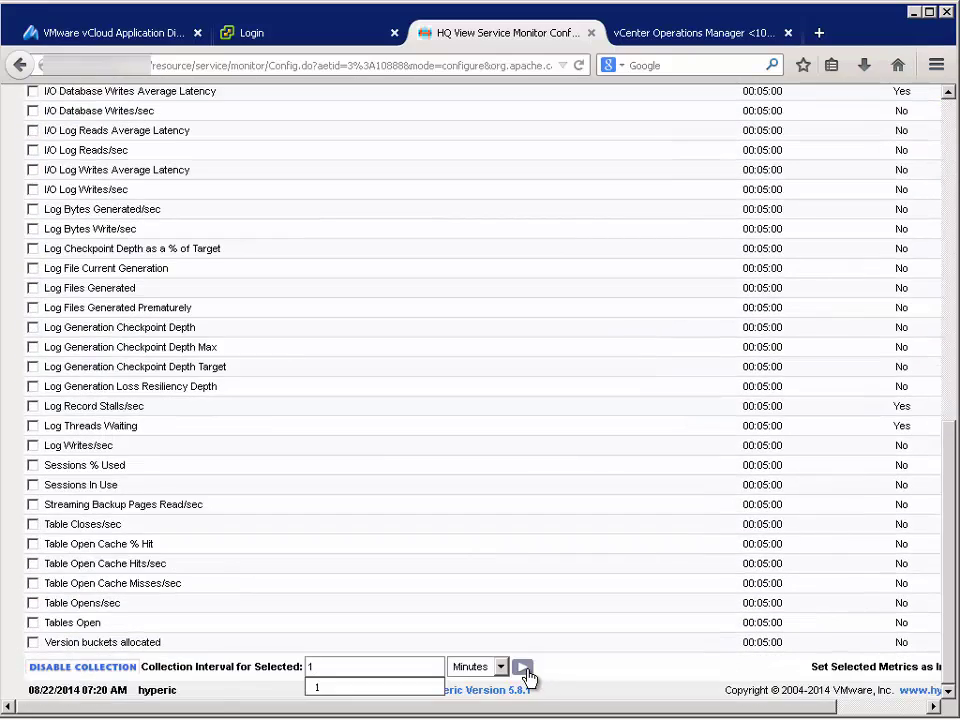
{"action": "left_click", "coordinate": [524, 668]}
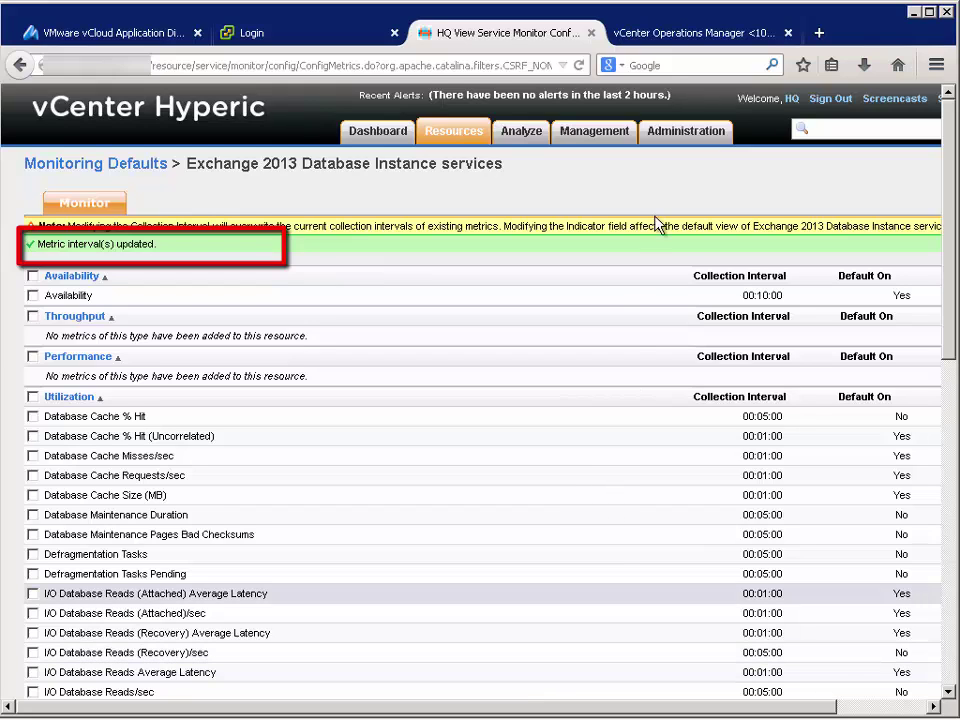
- Switch to vCenter Operations Manager and view the SharePoint Overview and Exchange custom dashboards
{"action": "left_click", "coordinate": [700, 35]}
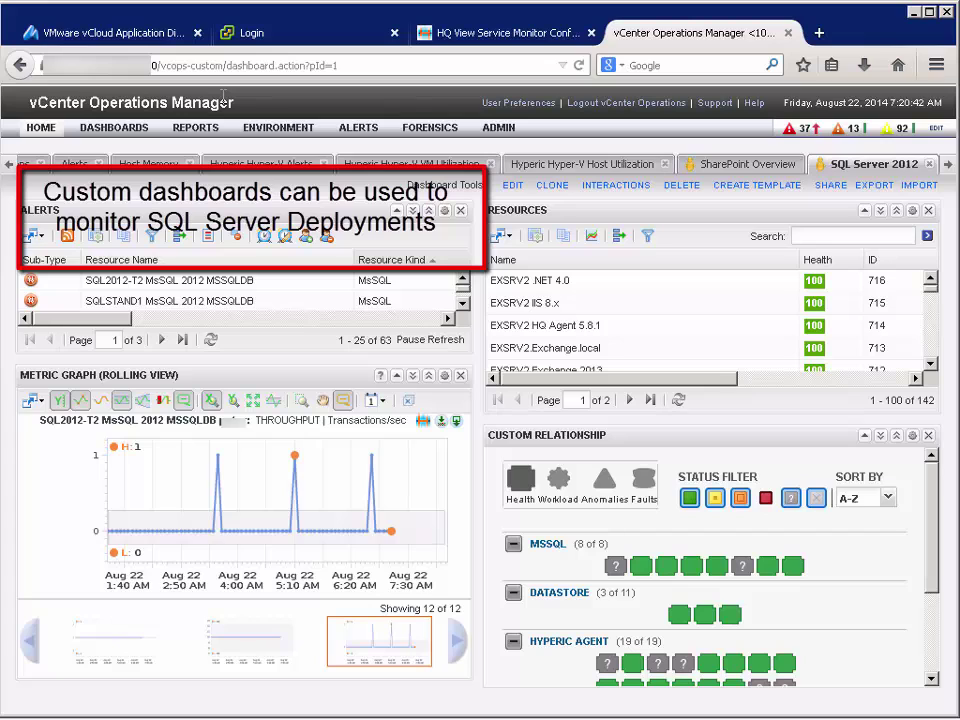
{"action": "mouse_move", "coordinate": [137, 135]}
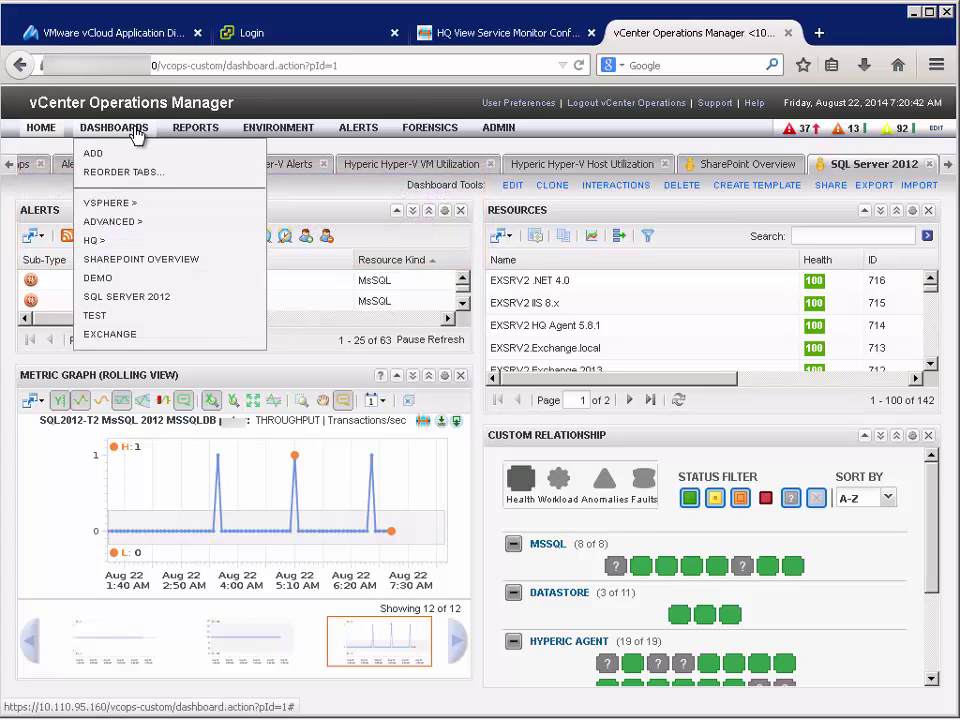
{"action": "left_click", "coordinate": [134, 259]}
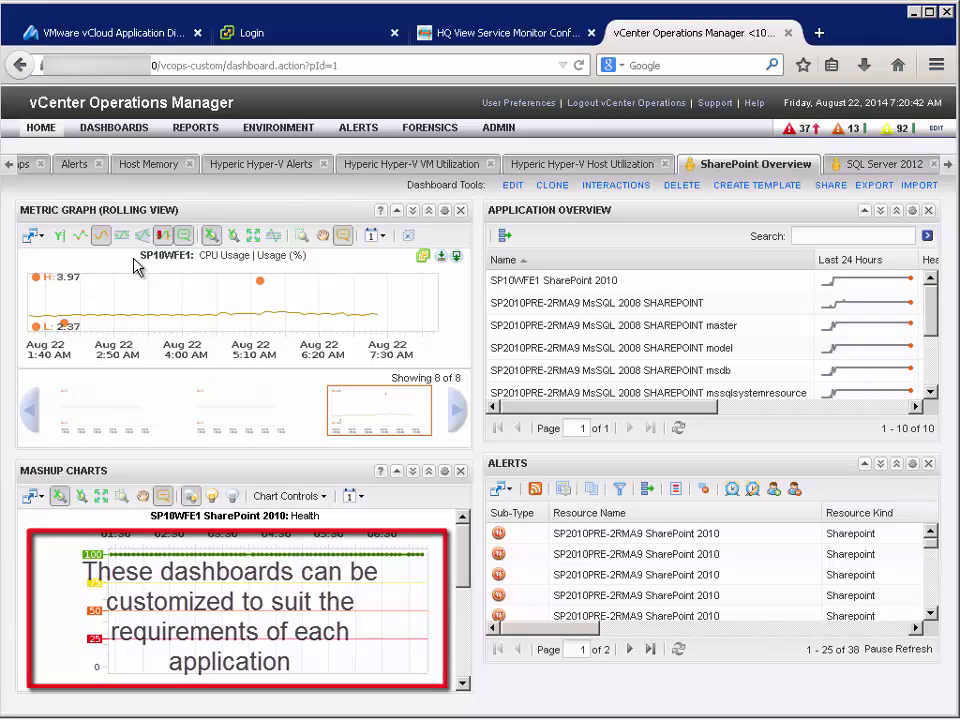
{"action": "left_click", "coordinate": [131, 130]}
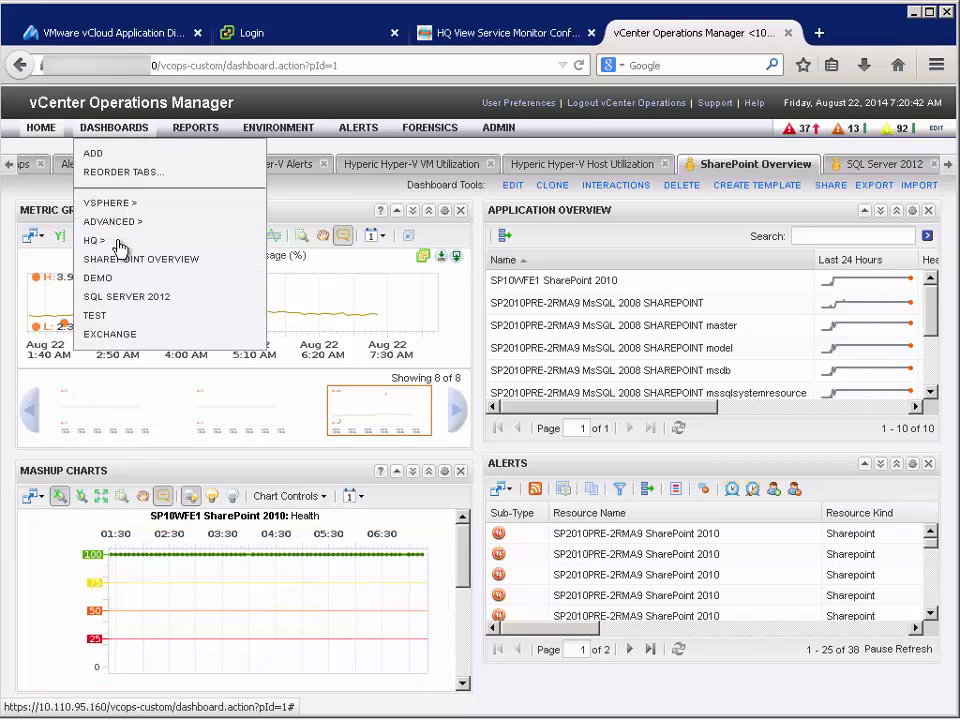
{"action": "left_click", "coordinate": [116, 336]}
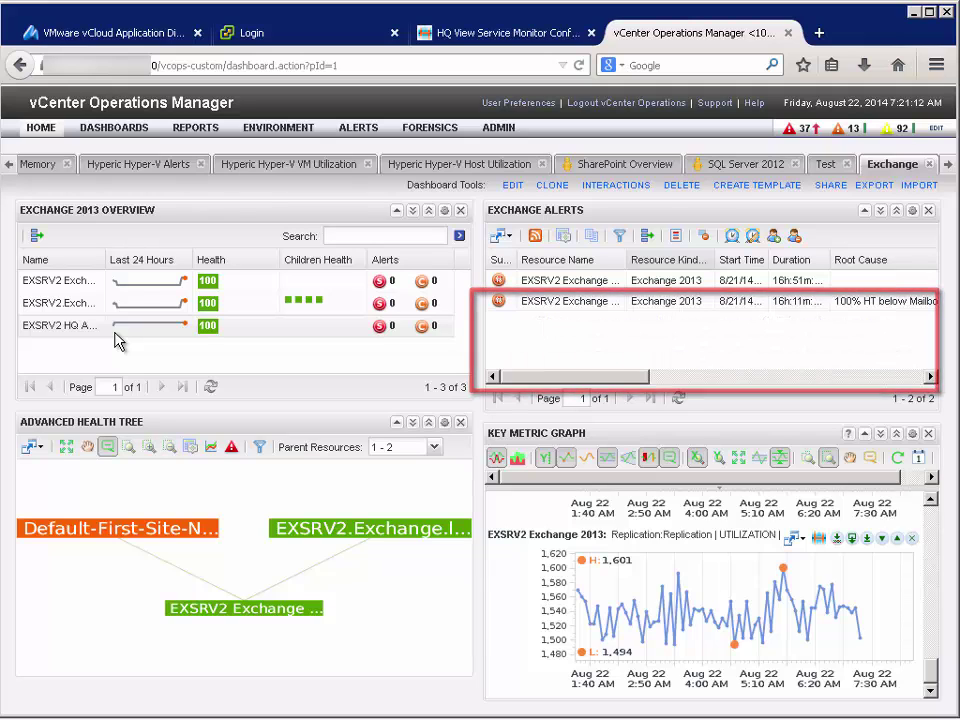
- List the Exchange 2013, MsSQL and Sharepoint resources together in the Environment Overview using each resource kind's All Attributes package
{"action": "mouse_move", "coordinate": [270, 133]}
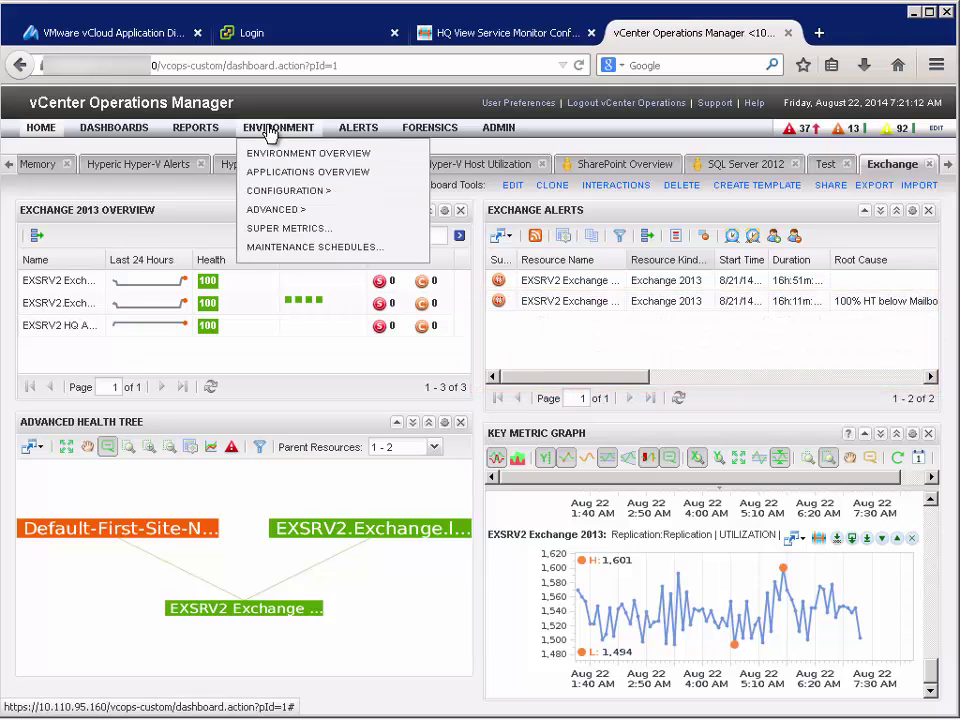
{"action": "left_click", "coordinate": [270, 155]}
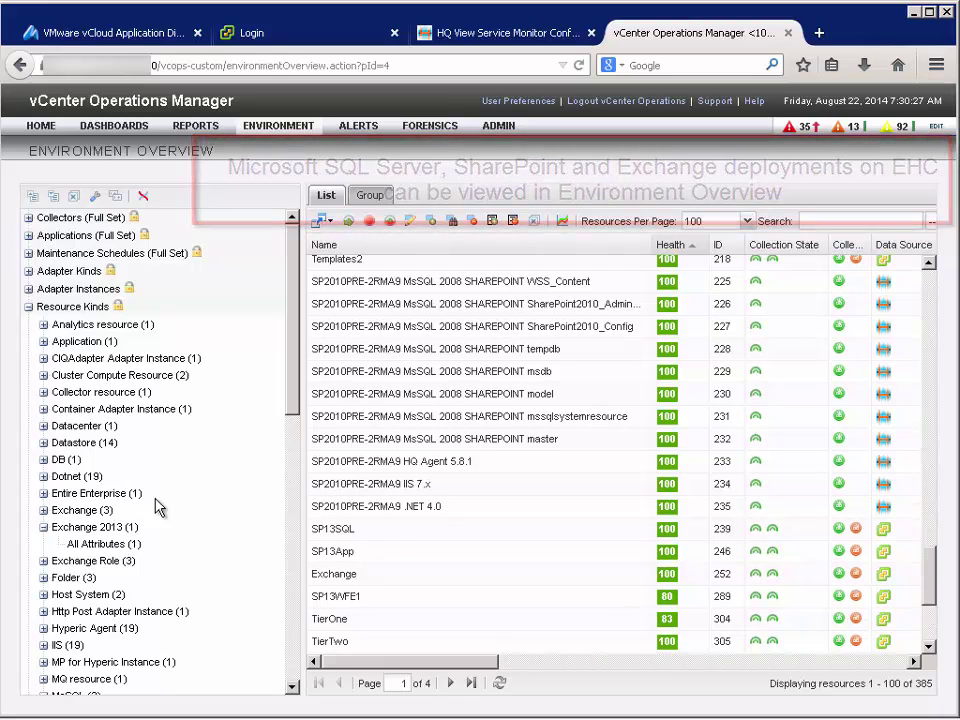
{"action": "left_click", "coordinate": [118, 545]}
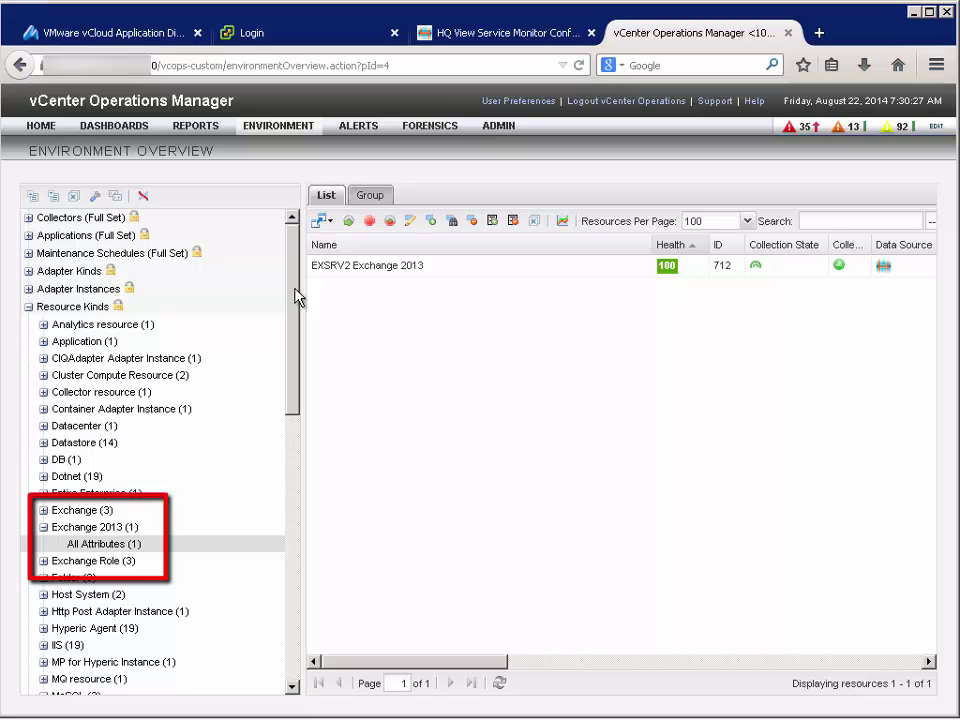
{"action": "left_click_drag", "start_coordinate": [294, 304], "coordinate": [291, 370]}
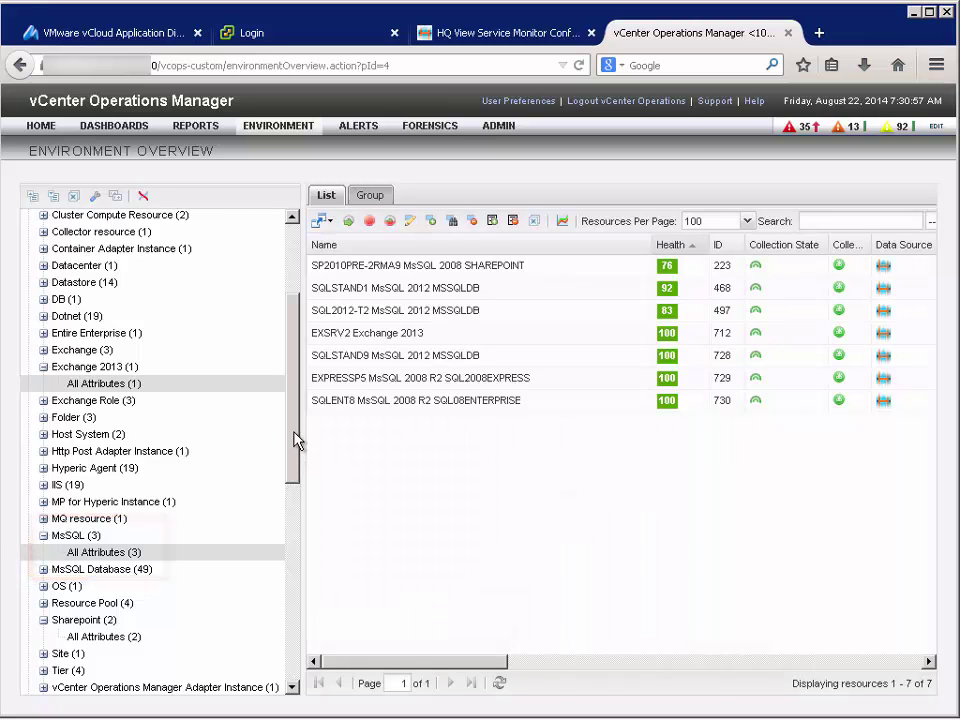
{"action": "left_click_drag", "start_coordinate": [296, 454], "coordinate": [296, 490]}
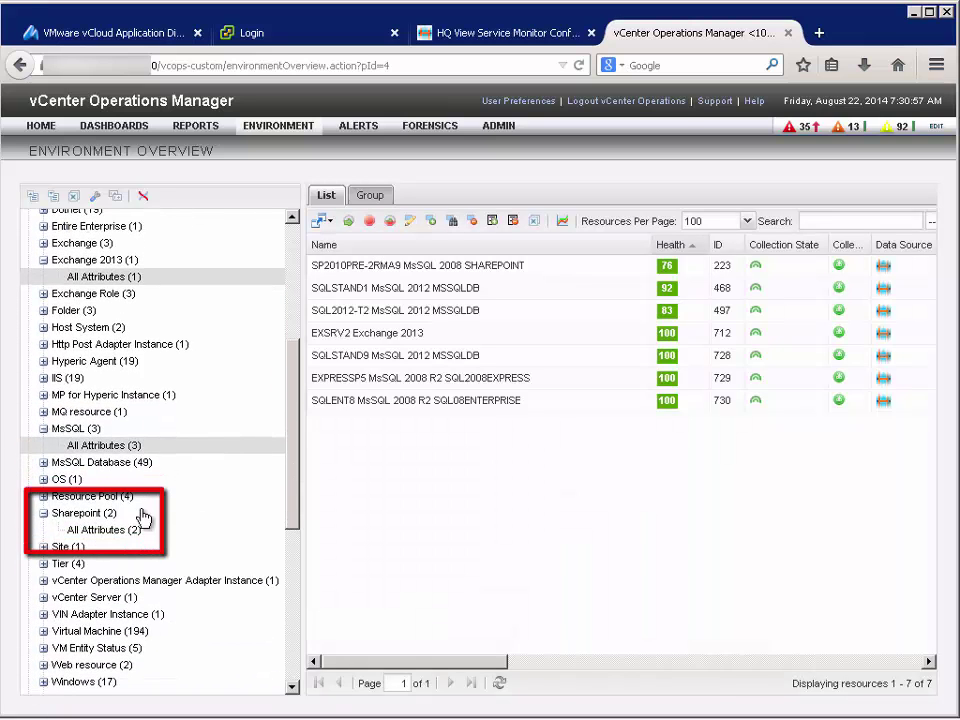
{"action": "left_click", "coordinate": [113, 530], "text": "ctrl"}
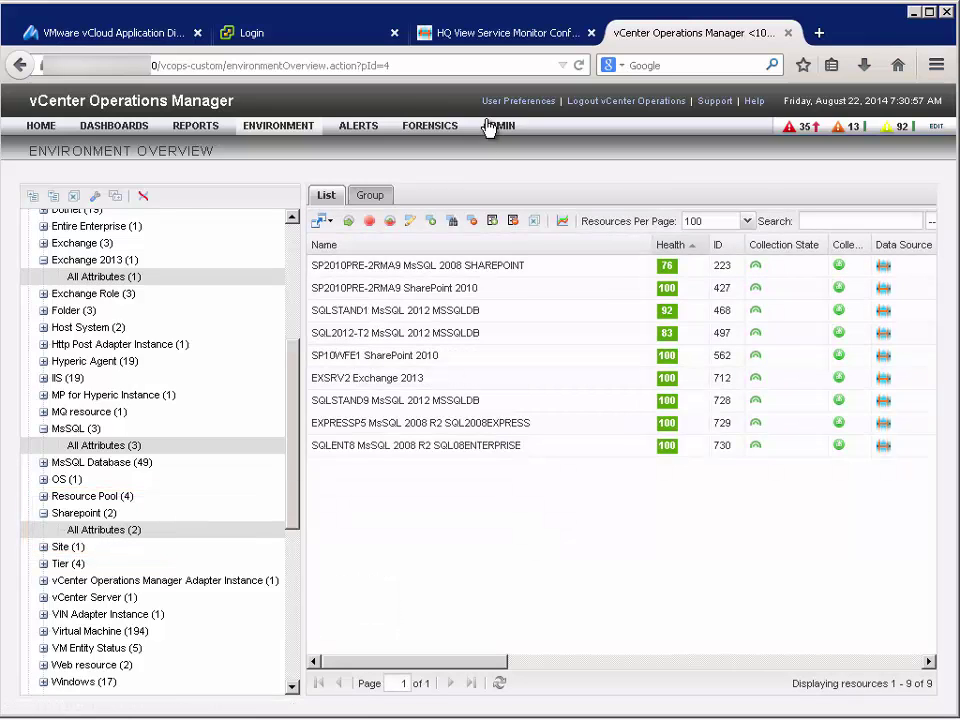
- Filter the attribute packages to the Exchange 2013 resource kind and open its All Attributes package for editing
{"action": "left_click", "coordinate": [303, 133]}
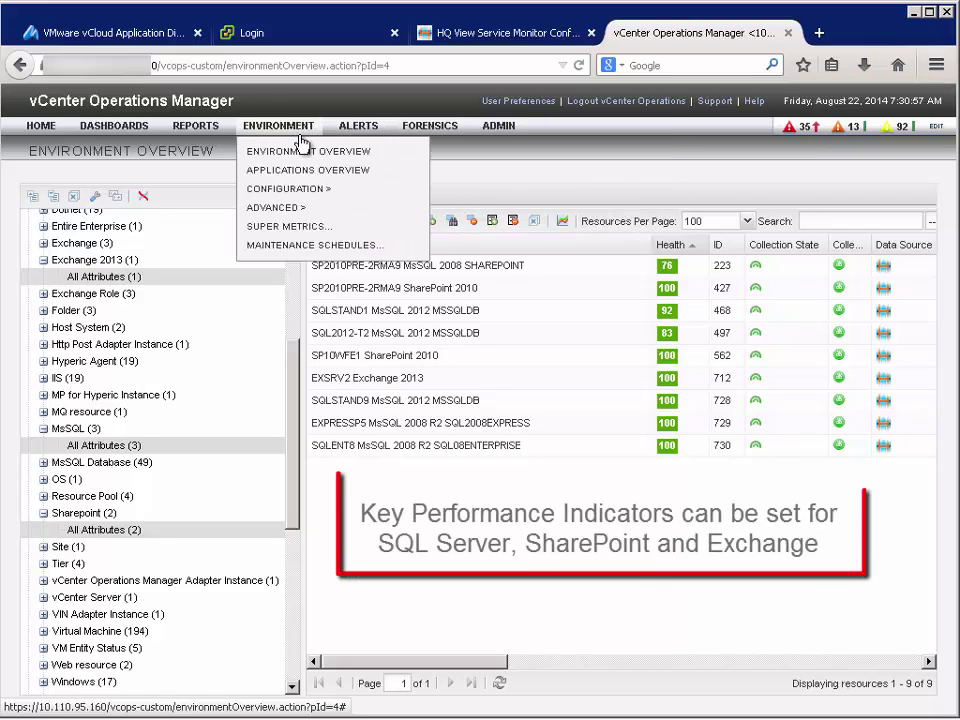
{"action": "mouse_move", "coordinate": [294, 197]}
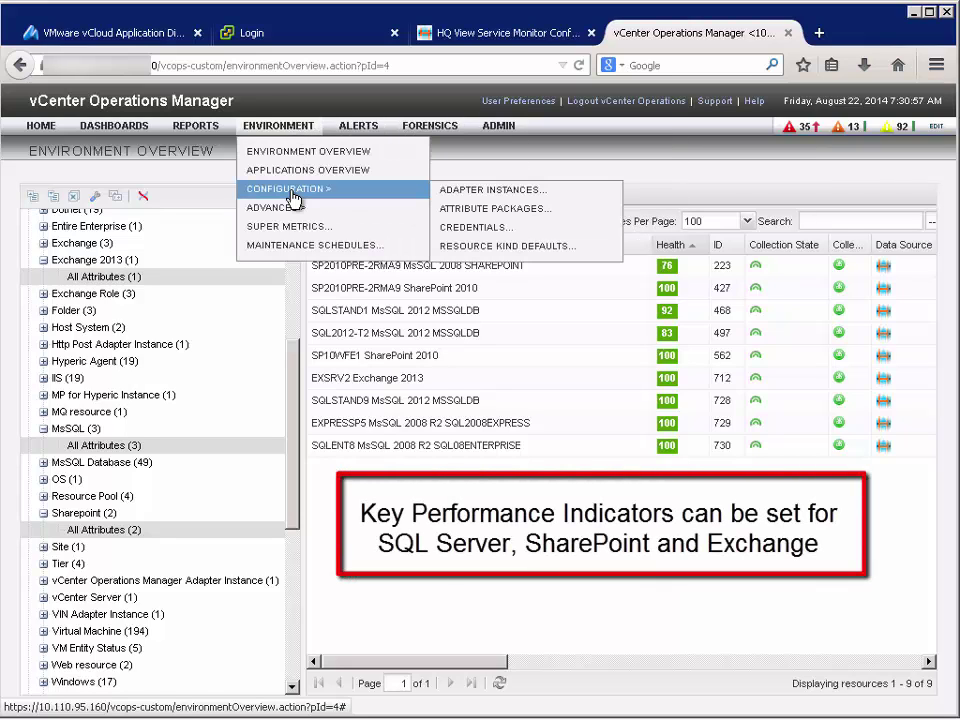
{"action": "left_click", "coordinate": [487, 209]}
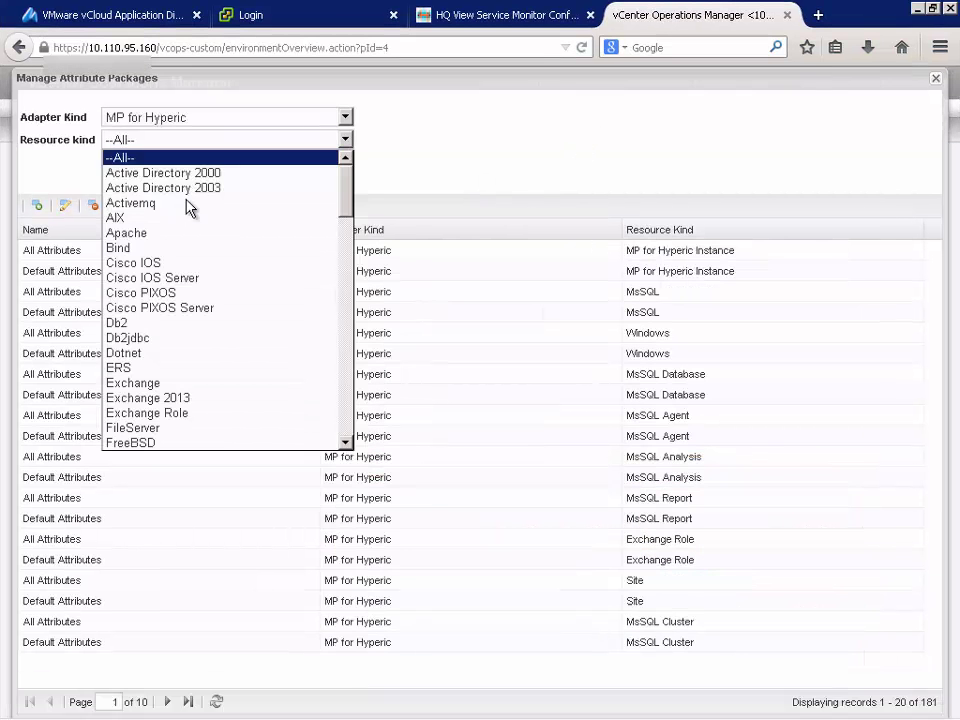
{"action": "left_click", "coordinate": [178, 398]}
{"action": "left_click", "coordinate": [79, 278]}
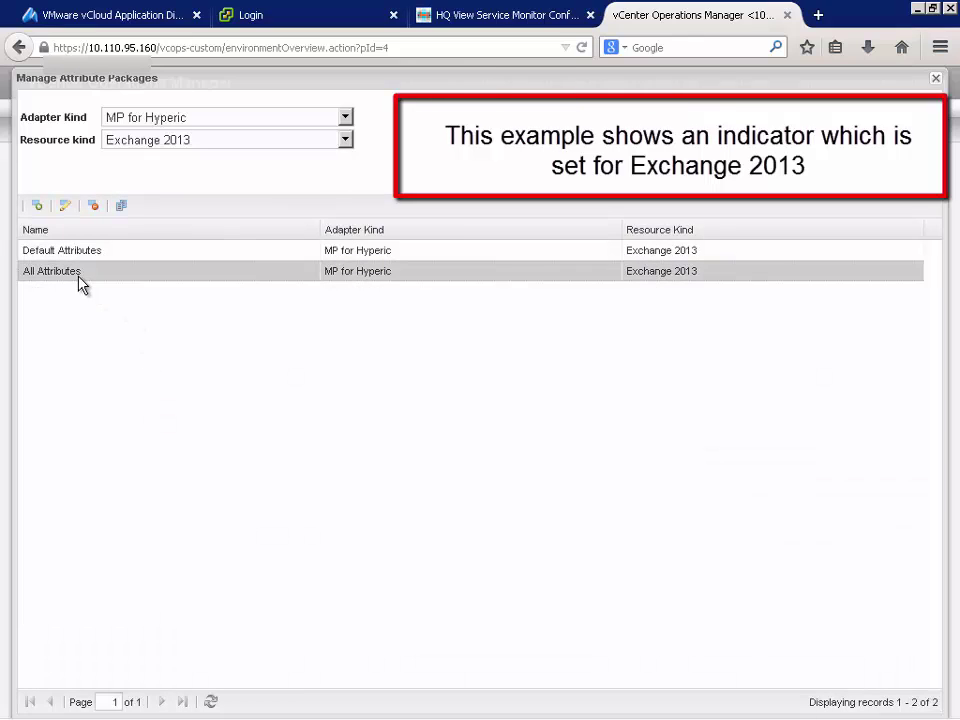
{"action": "left_click", "coordinate": [66, 206]}
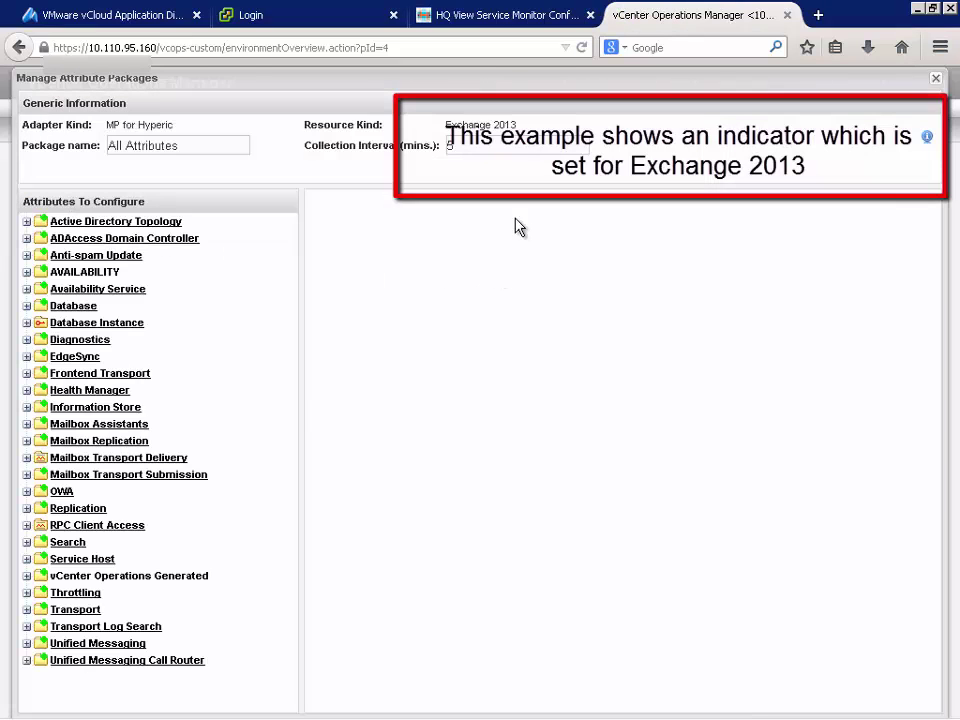
- Display the key indicator settings of I/O Database Writes Average Latency in the Database Instance utilization attributes
{"action": "left_click", "coordinate": [28, 323]}
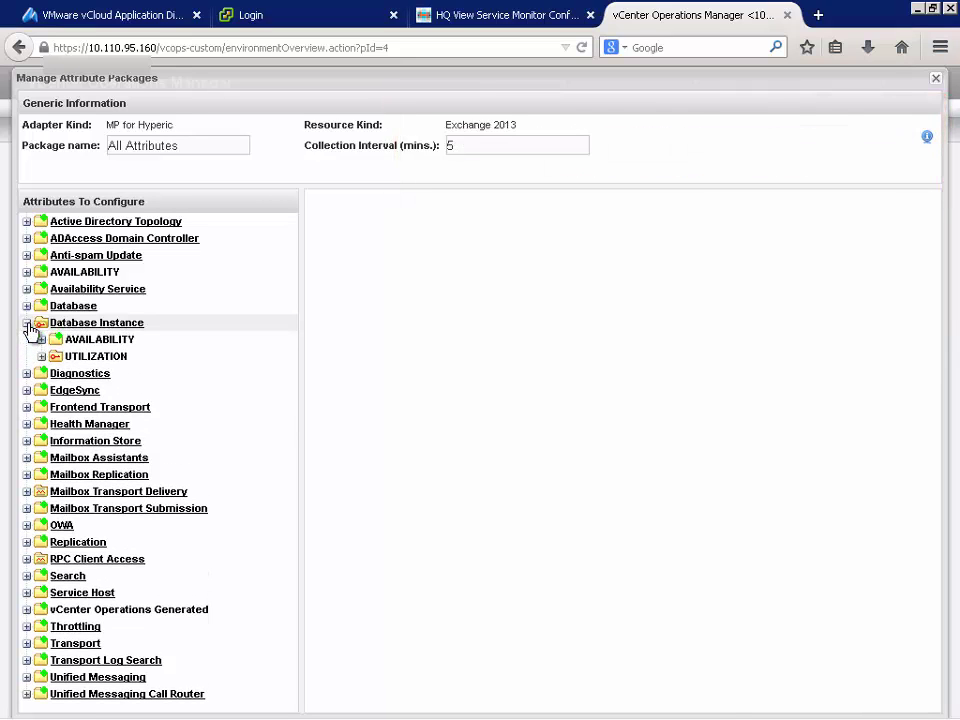
{"action": "left_click", "coordinate": [41, 356]}
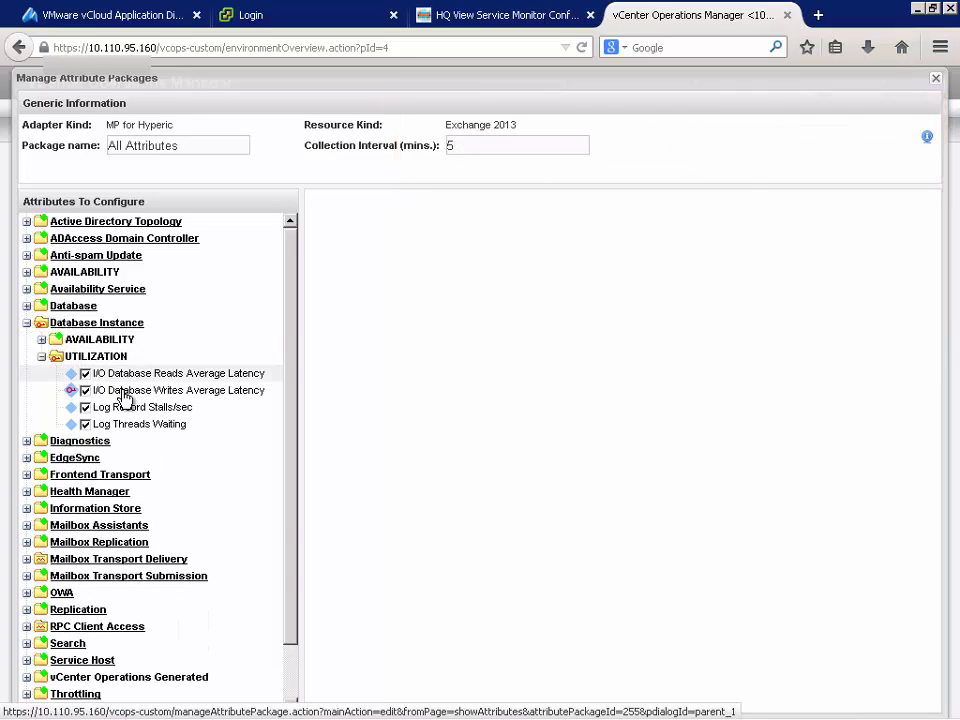
{"action": "left_click", "coordinate": [124, 391]}
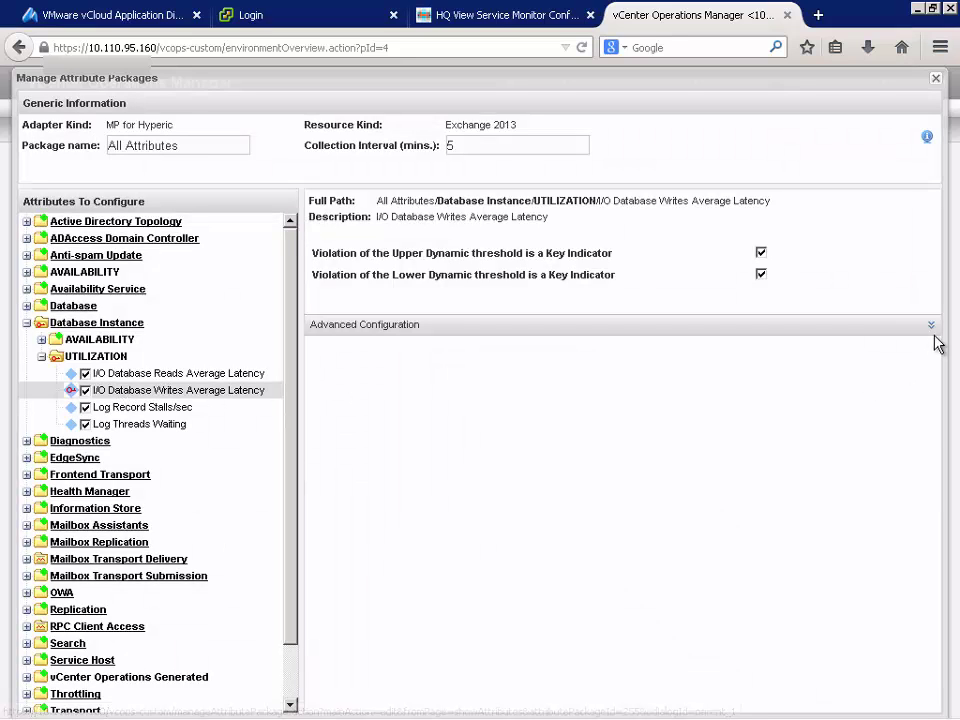
- Try setting the first hard threshold's critical level to Critical in the attribute's advanced configuration, and close the package without saving
{"action": "left_click", "coordinate": [932, 330]}
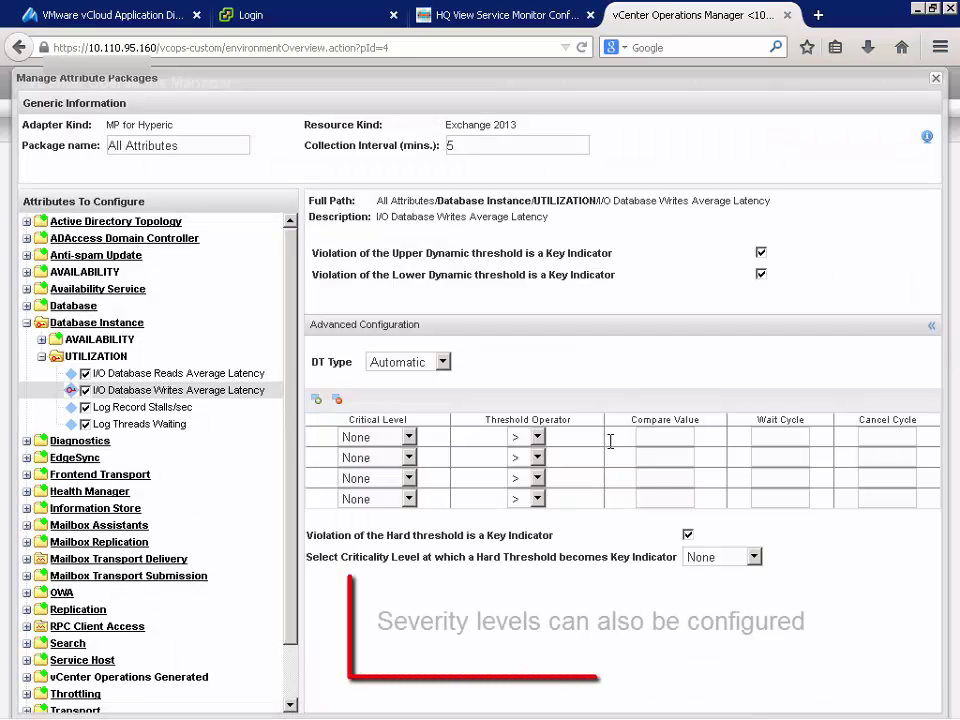
{"action": "left_click", "coordinate": [409, 438]}
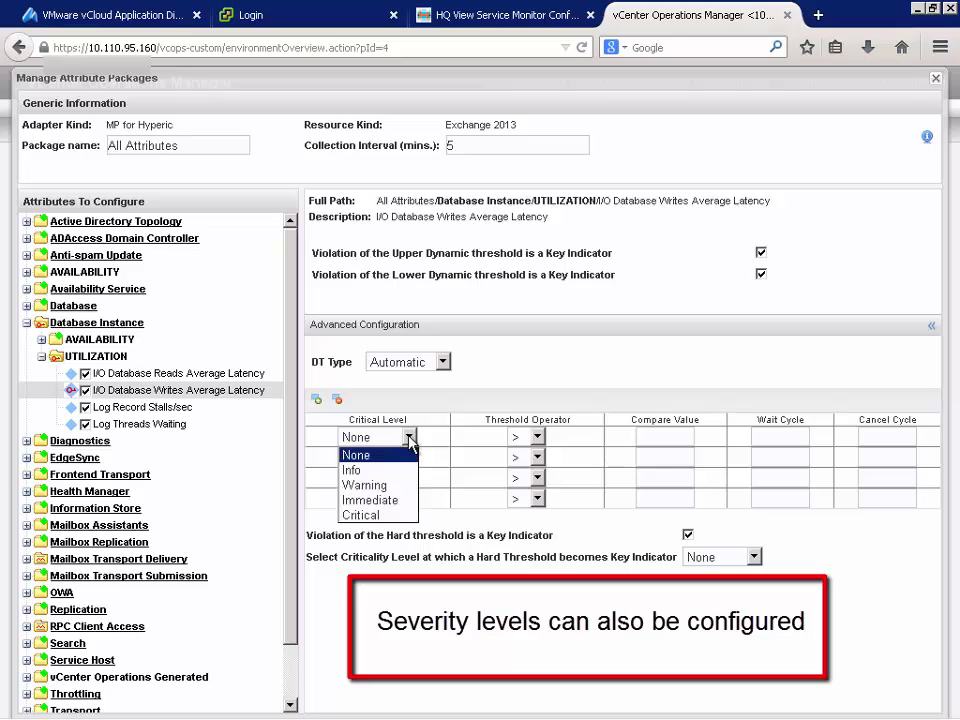
{"action": "left_click", "coordinate": [362, 515]}
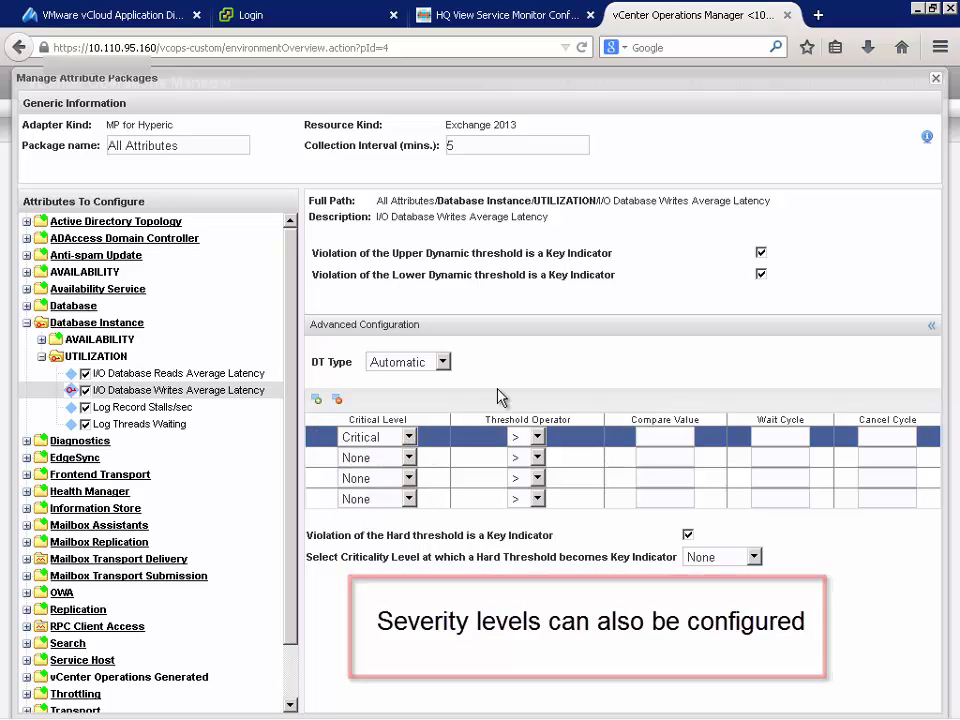
{"action": "left_click", "coordinate": [936, 79]}
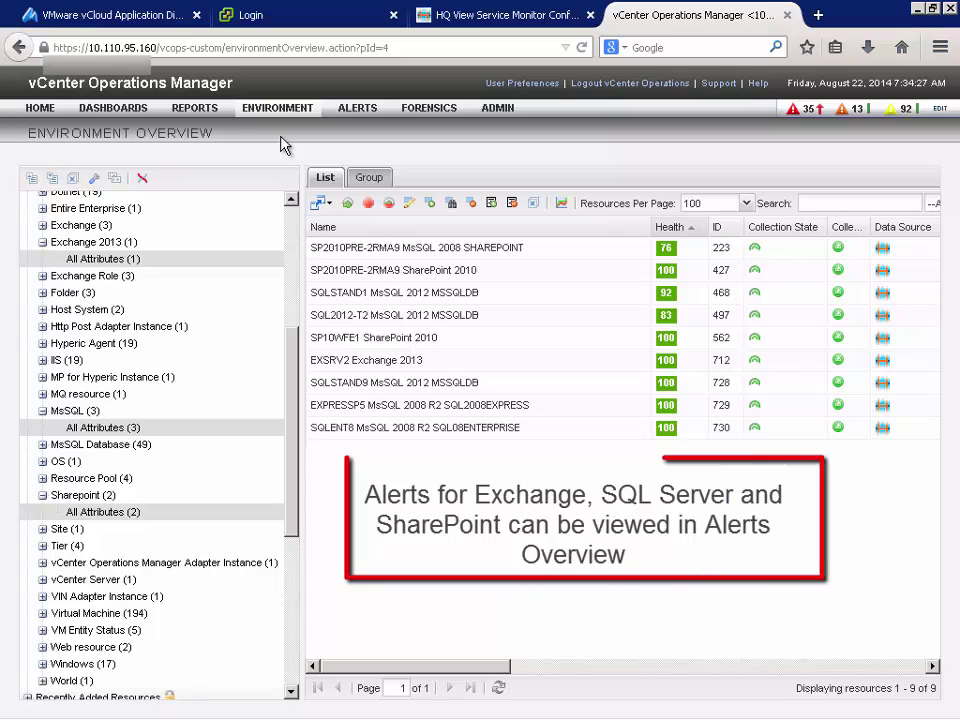
- Show the Alerts Overview and expand the Resource Kinds tree down to the Resource Pool attributes
{"action": "mouse_move", "coordinate": [360, 110]}
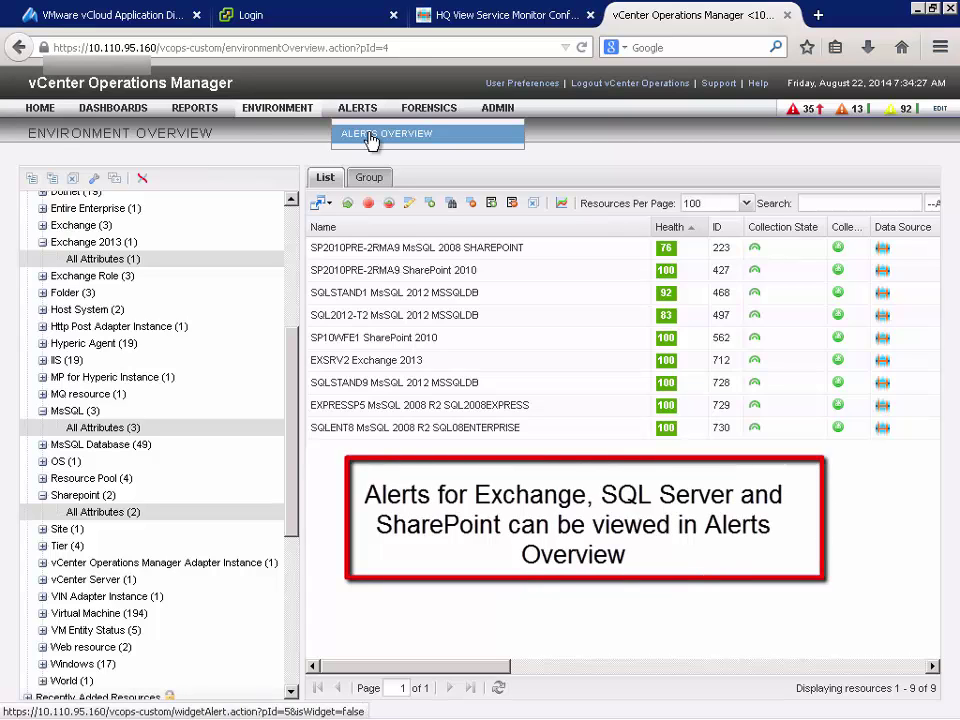
{"action": "left_click", "coordinate": [371, 140]}
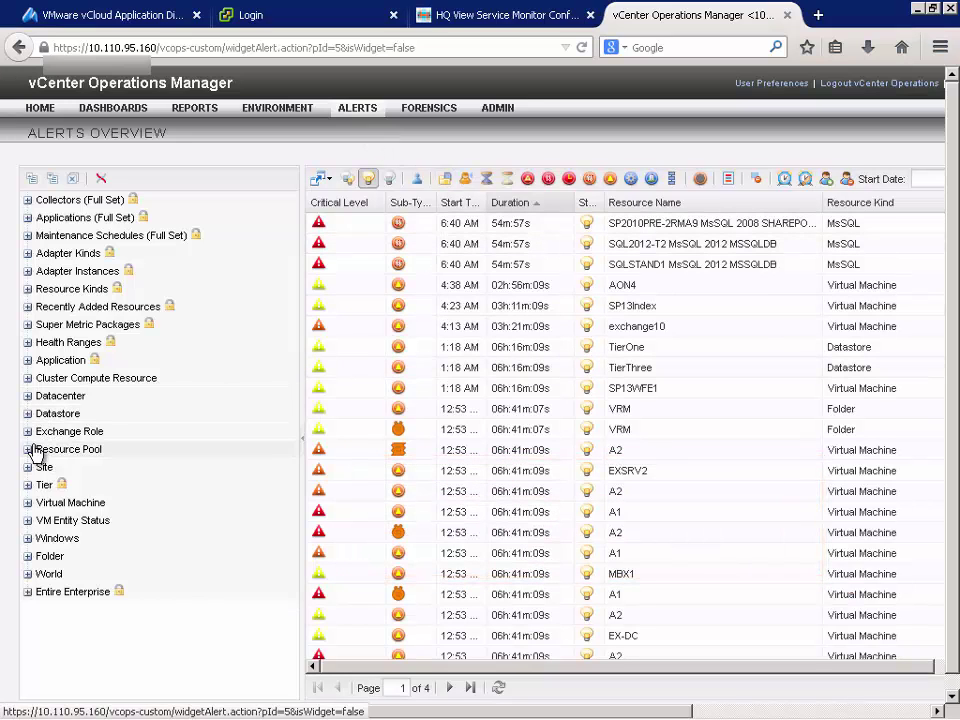
{"action": "left_click", "coordinate": [28, 289]}
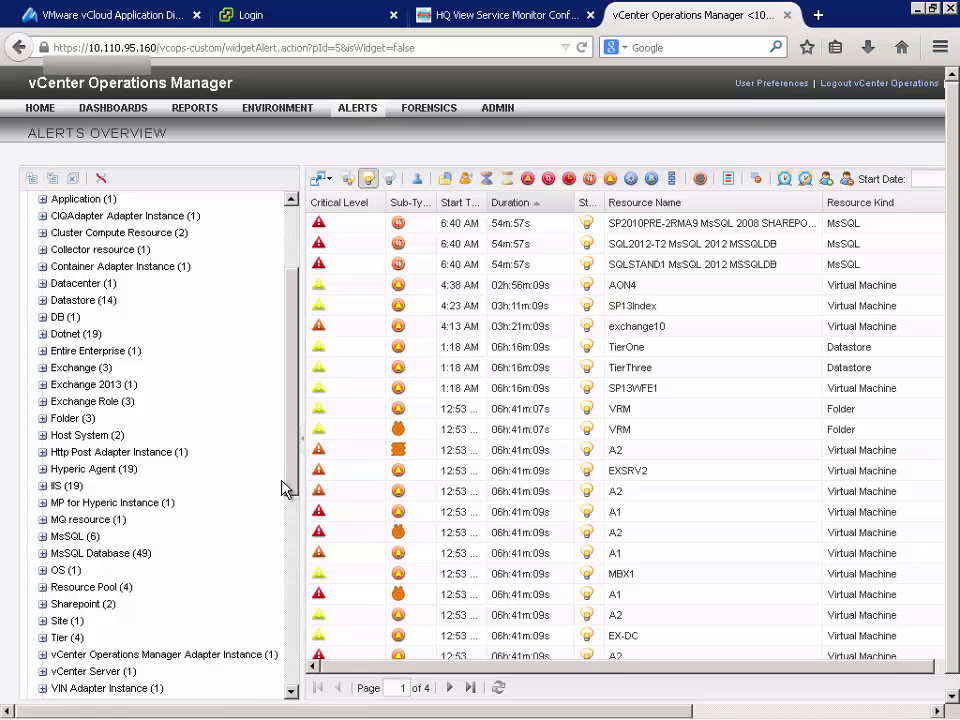
{"action": "left_click_drag", "start_coordinate": [286, 484], "coordinate": [288, 498]}
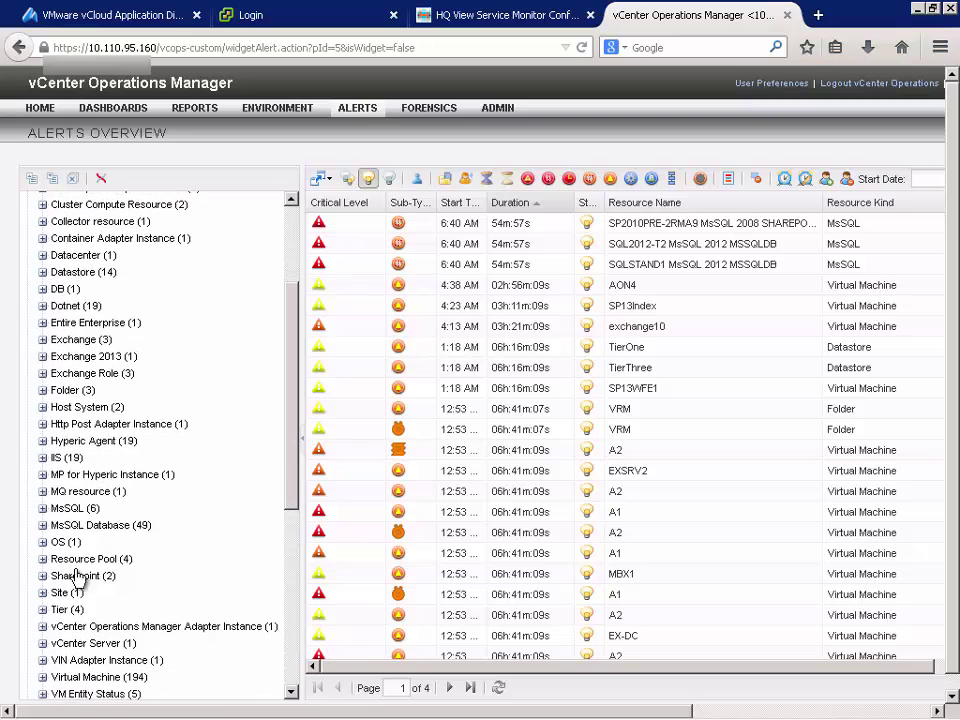
{"action": "left_click", "coordinate": [42, 559]}
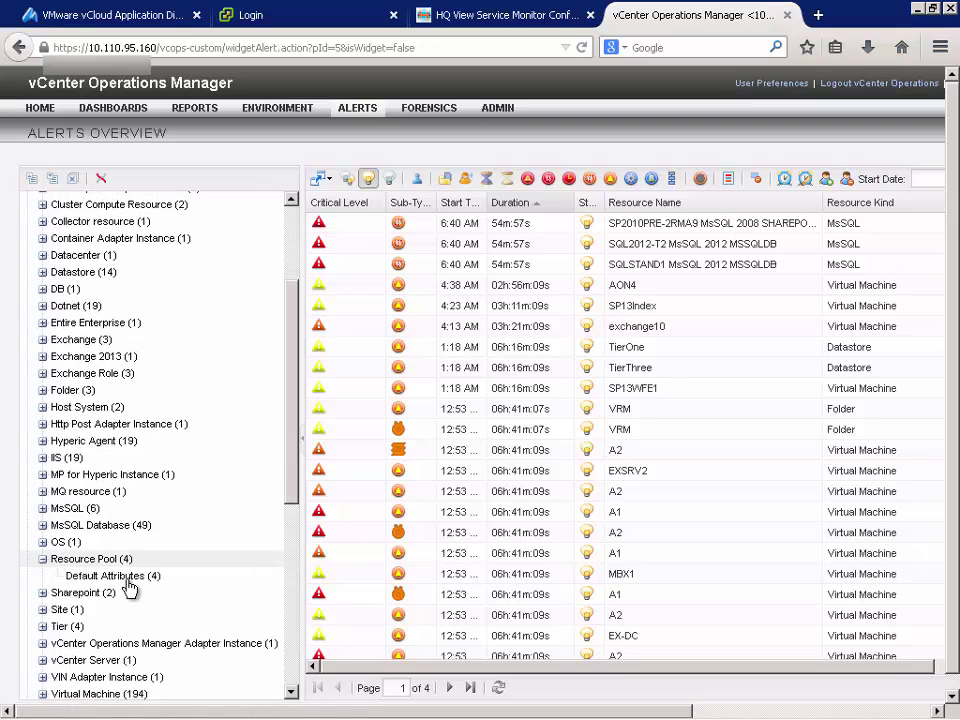
- View the alert summary for SP2010PRE-2RMA9 MsSQL 2008 SHAREPOINT and display the additional details of its resource
{"action": "double_click", "coordinate": [697, 226]}
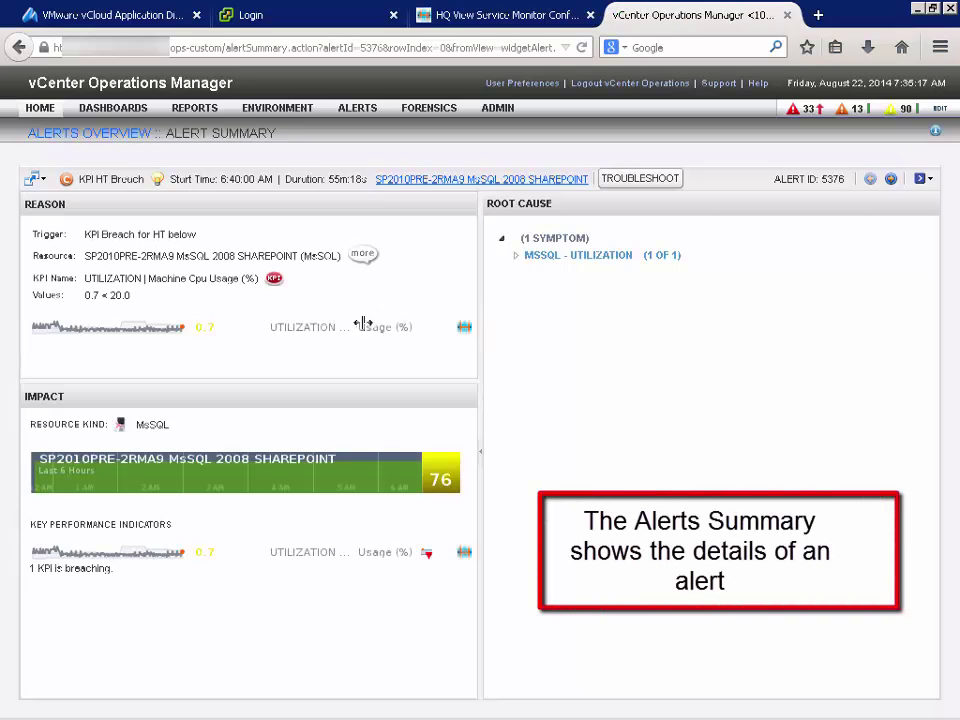
{"action": "left_click", "coordinate": [363, 256]}
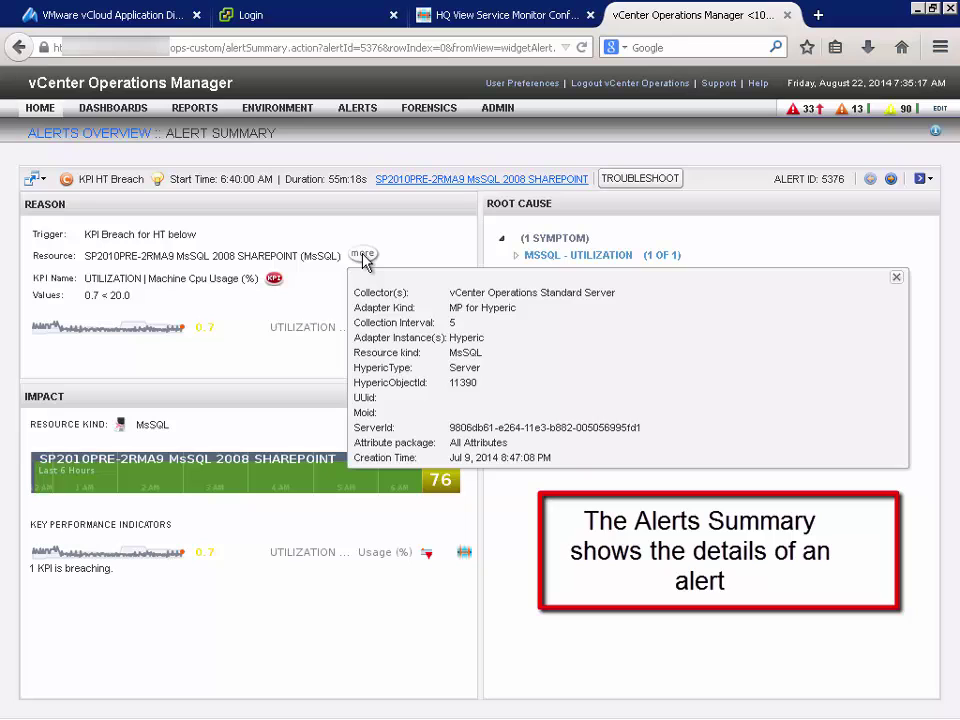
- Return to the Exchange dashboard and show the parent and child resources of EXSRV2.Exchange.local in the Advanced Health Tree
{"action": "left_click", "coordinate": [143, 113]}
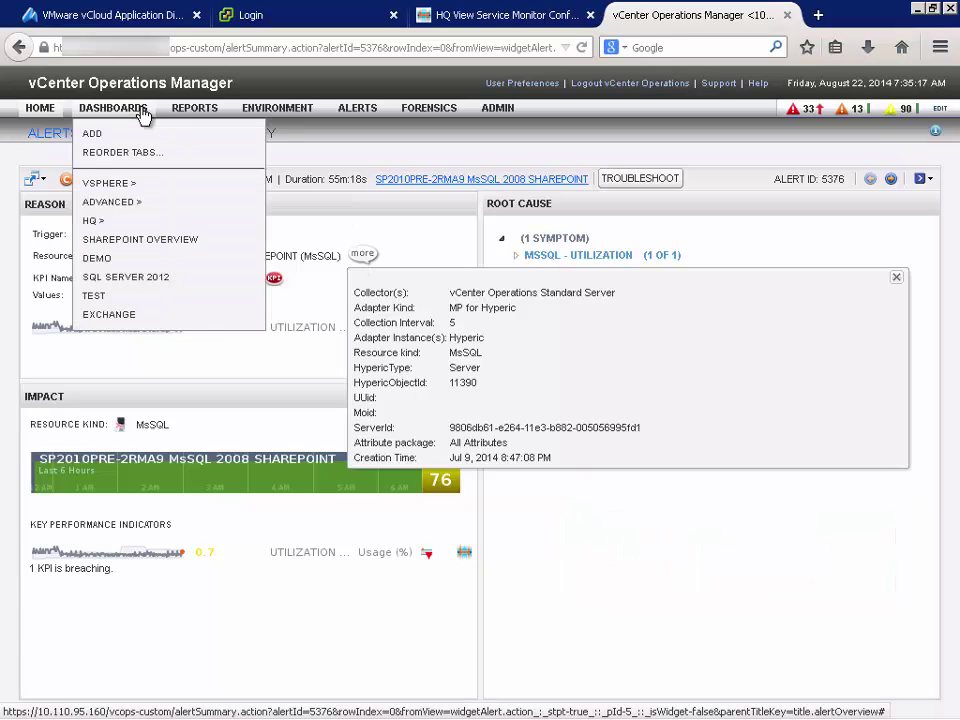
{"action": "left_click", "coordinate": [110, 318]}
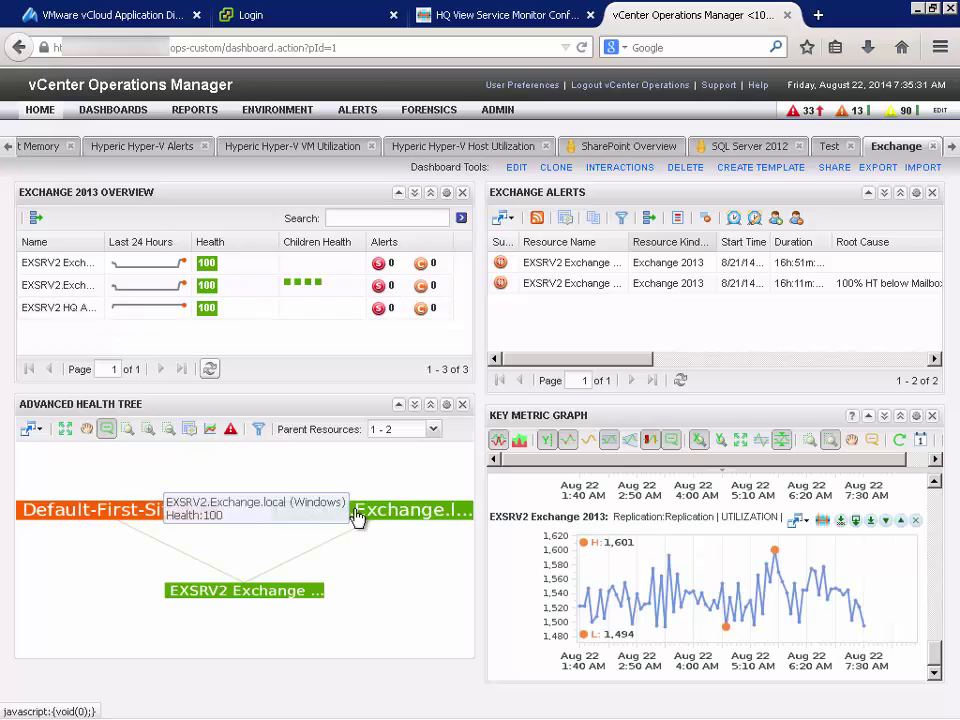
{"action": "left_click", "coordinate": [356, 514]}
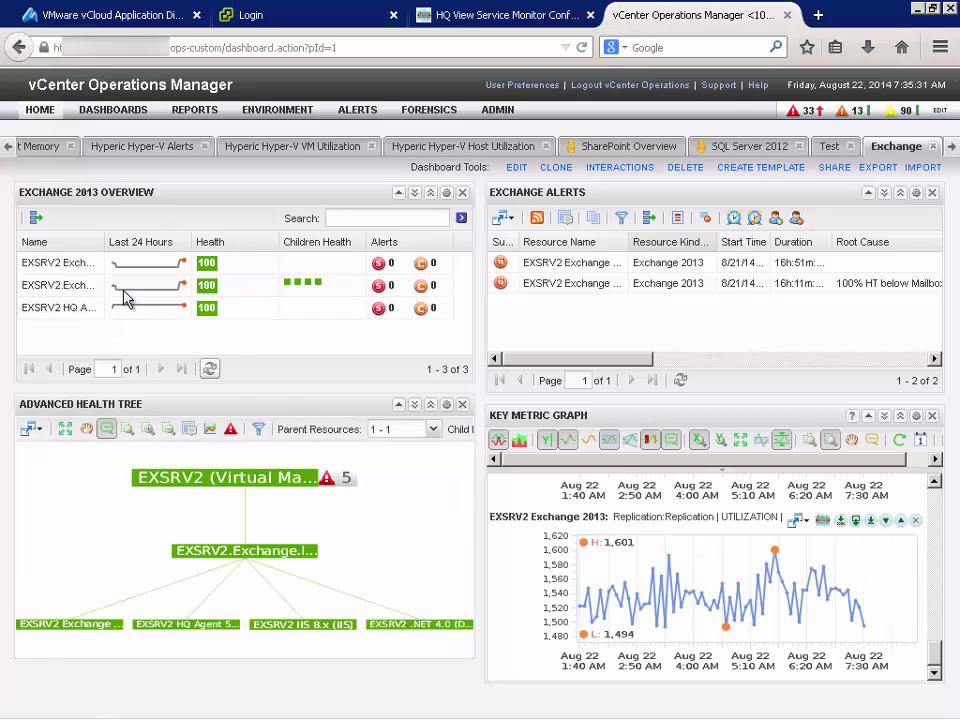